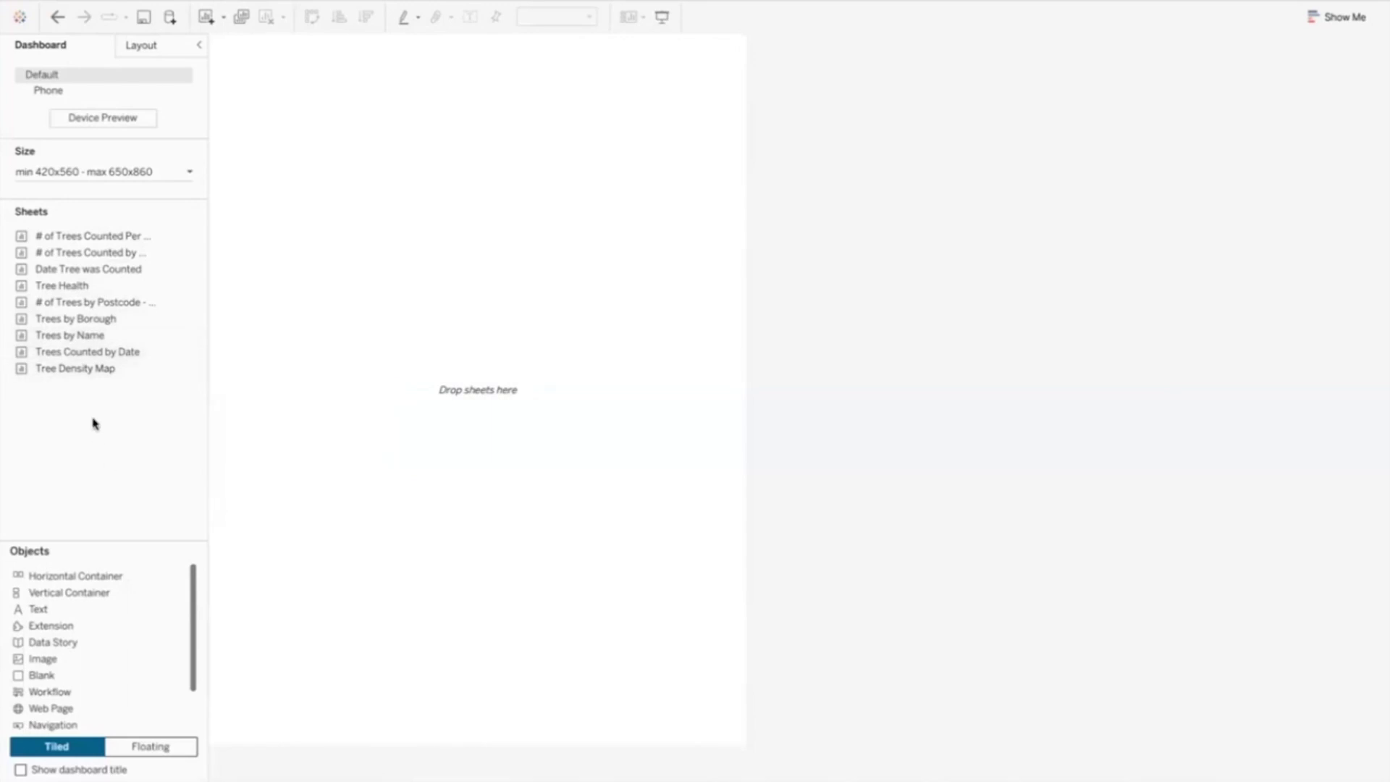
# Step: Add the Trees by Borough sheet to the empty dashboard and set the dashboard size to Automatic
pyautogui.moveTo(57, 324); pyautogui.dragTo(503, 316)
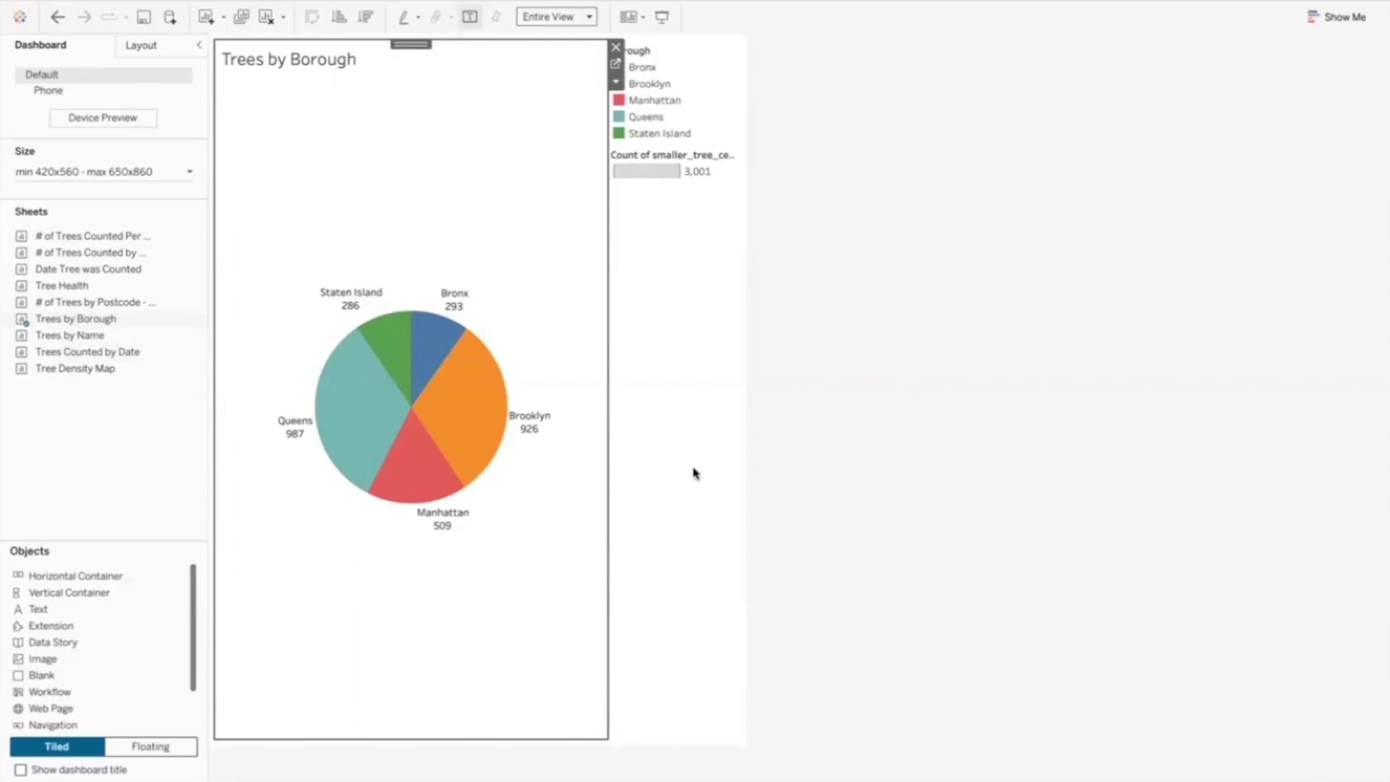
pyautogui.click(189, 173)
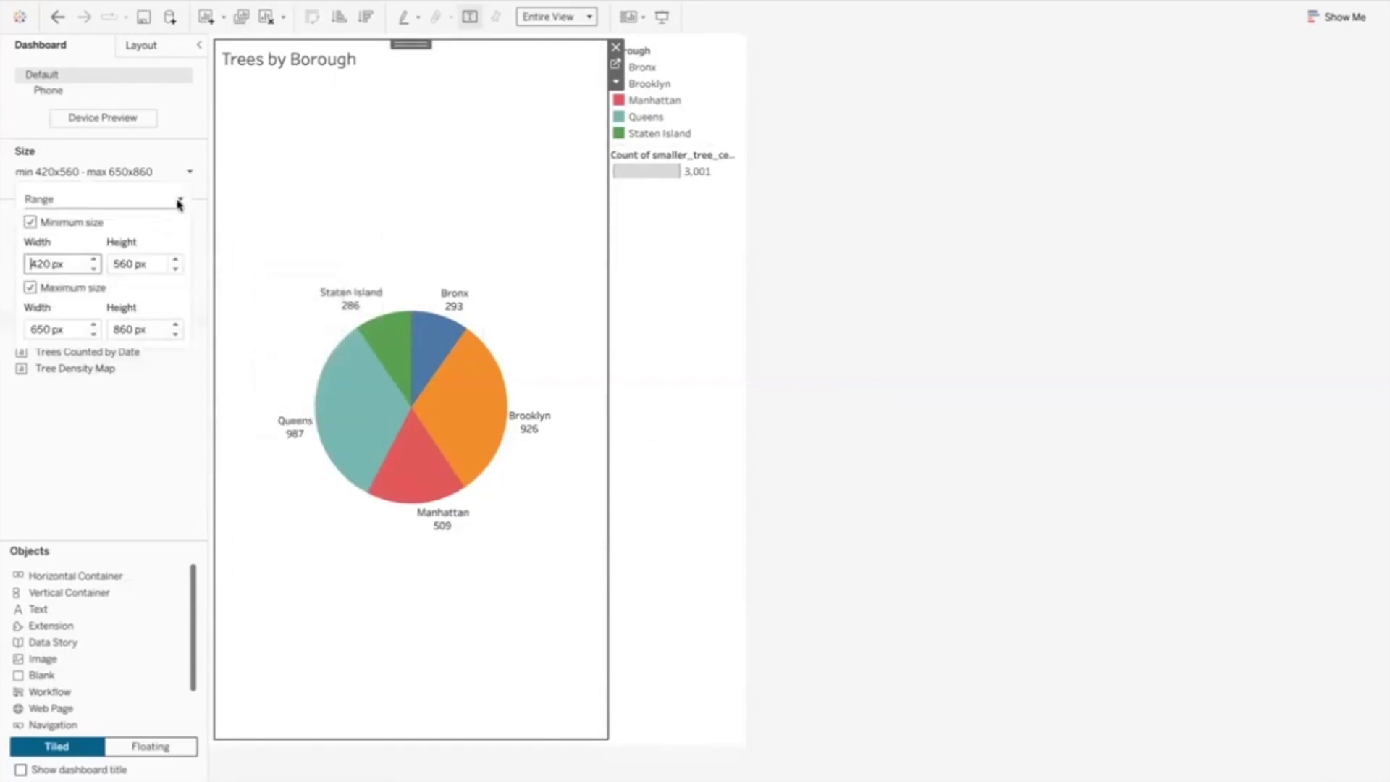
pyautogui.click(179, 202)
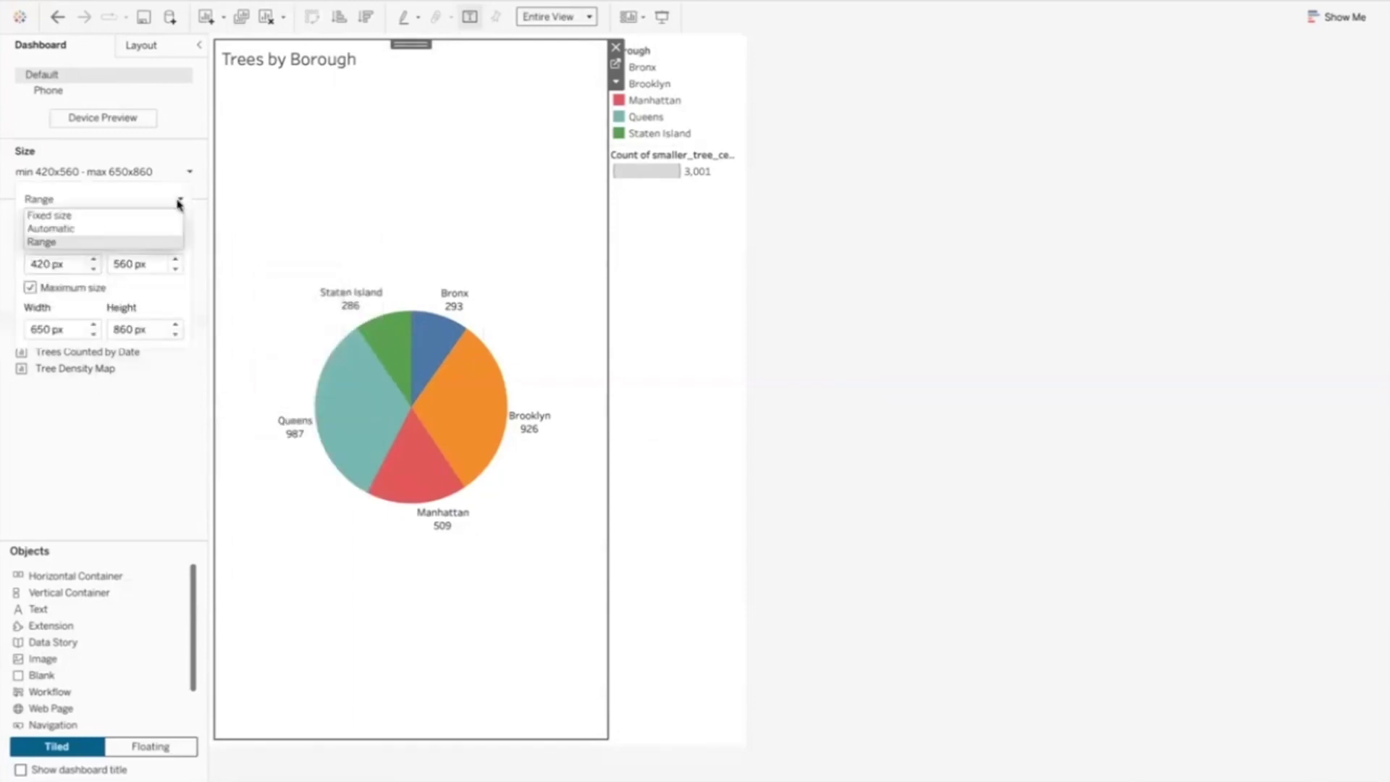
pyautogui.click(153, 229)
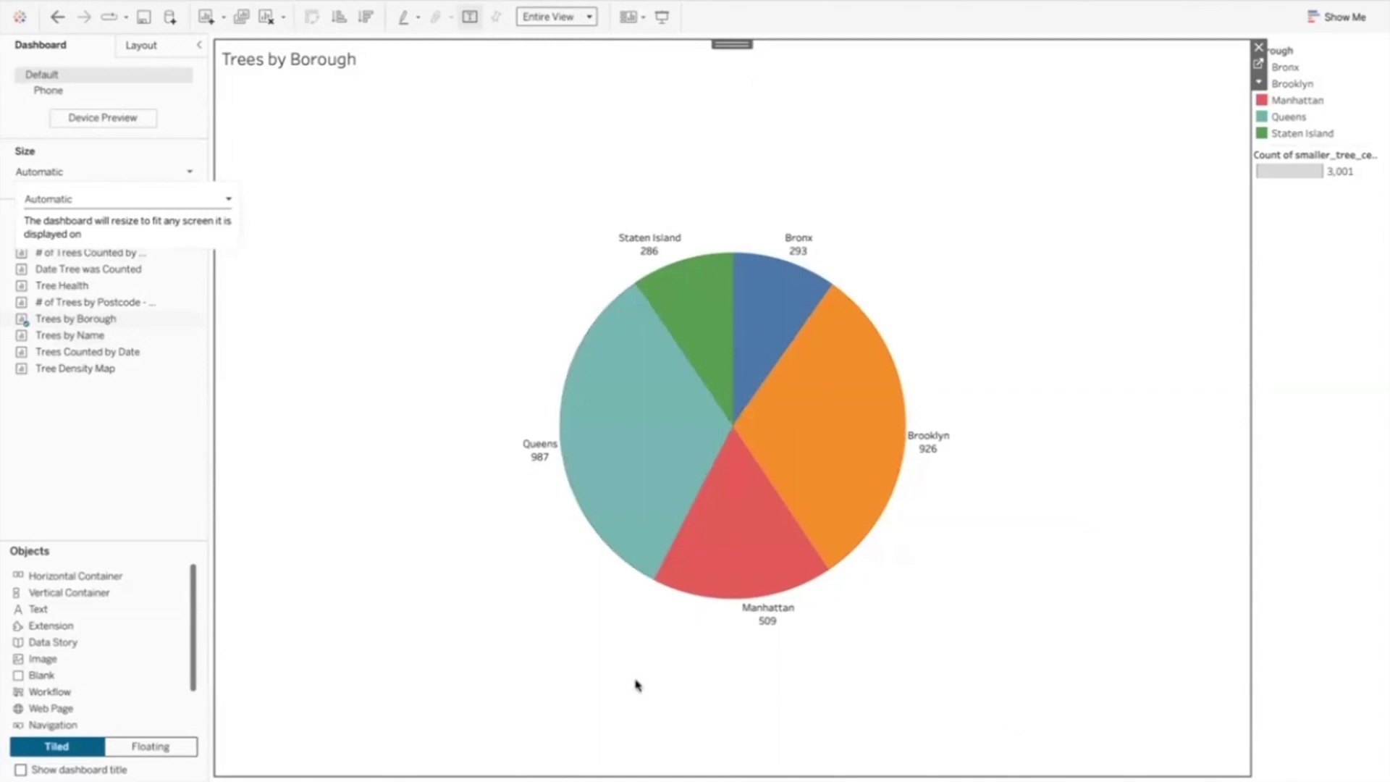
pyautogui.click(84, 500)
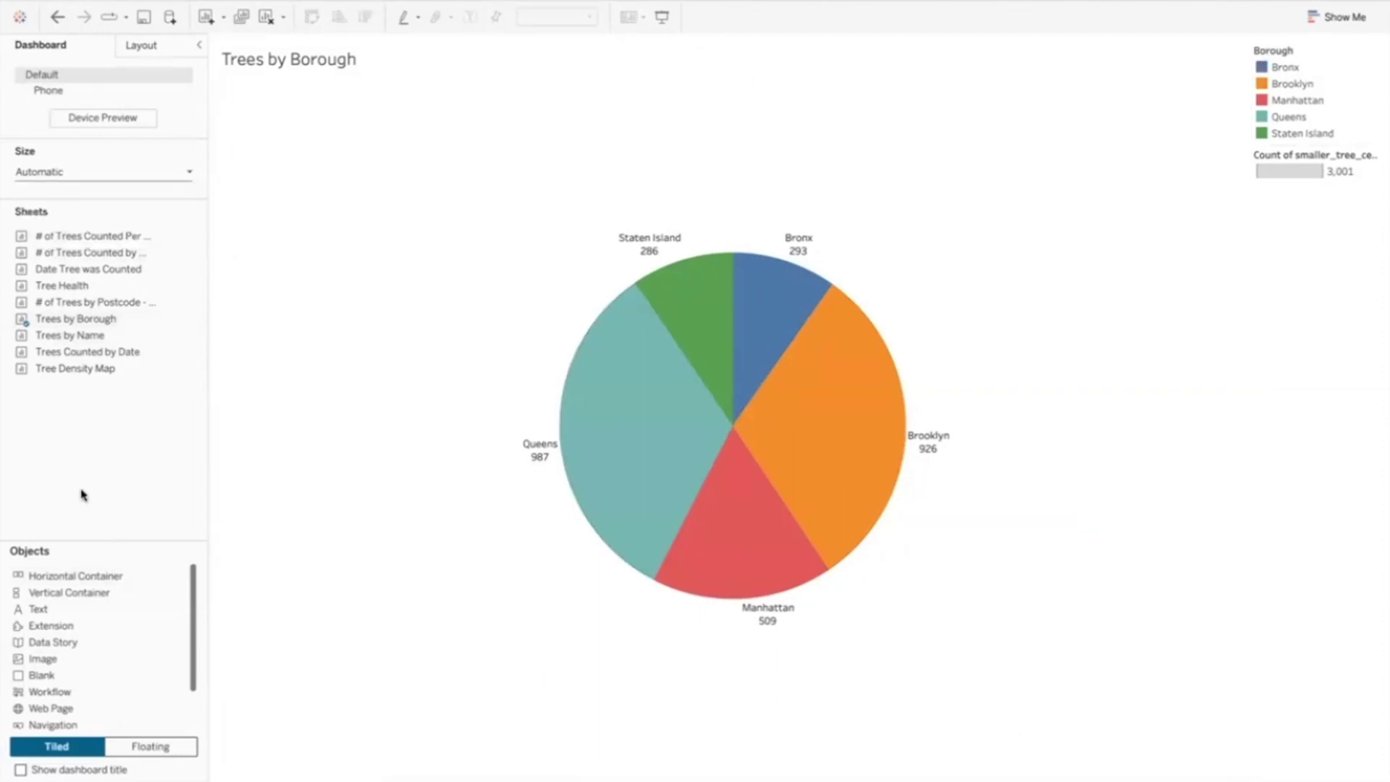
# Step: Place the Tree Density Map sheet below the borough pie chart and the Trees by Name sheet to the pie chart's left
pyautogui.moveTo(75, 368); pyautogui.dragTo(630, 521)
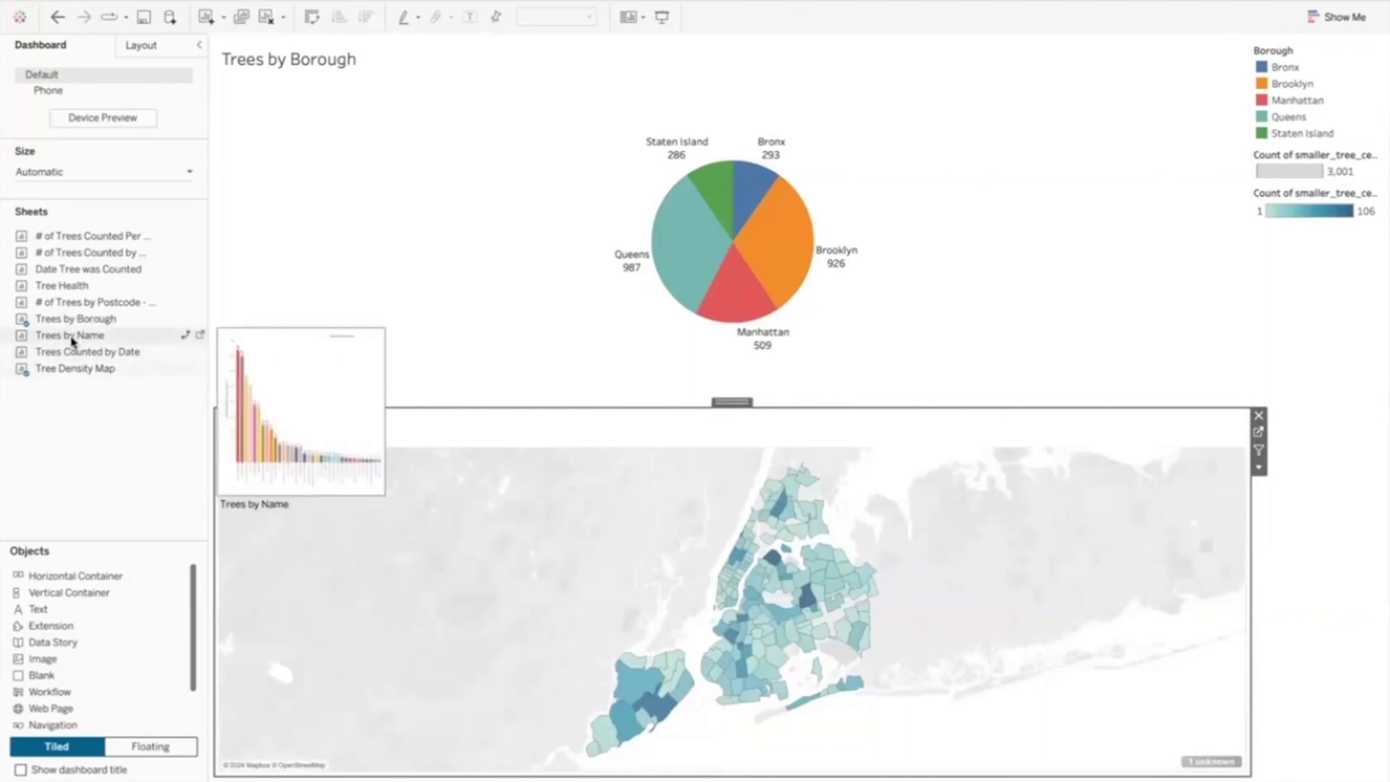
pyautogui.moveTo(74, 335); pyautogui.dragTo(403, 301)
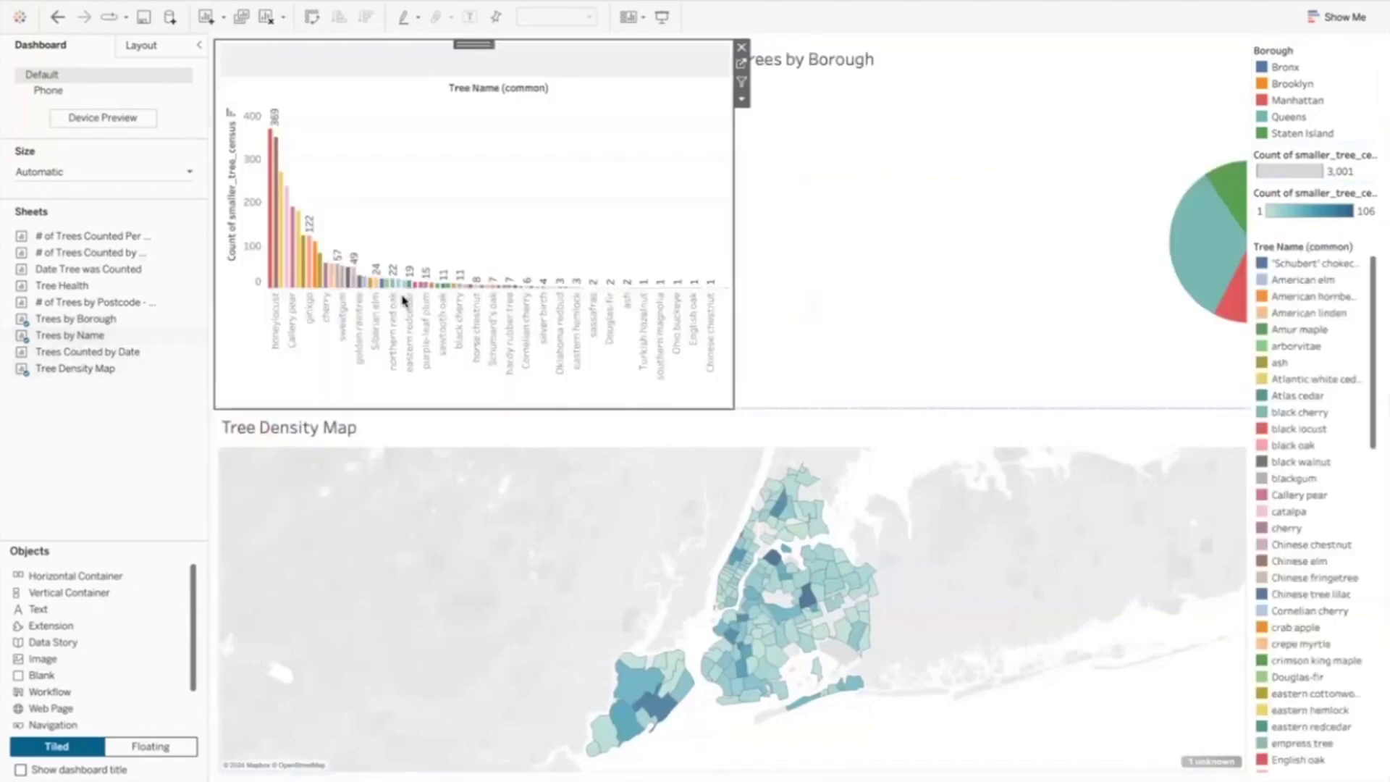
# Step: Place the Trees Counted by Date sheet between the Trees by Name and Trees by Borough charts
pyautogui.moveTo(120, 359); pyautogui.dragTo(1173, 285)
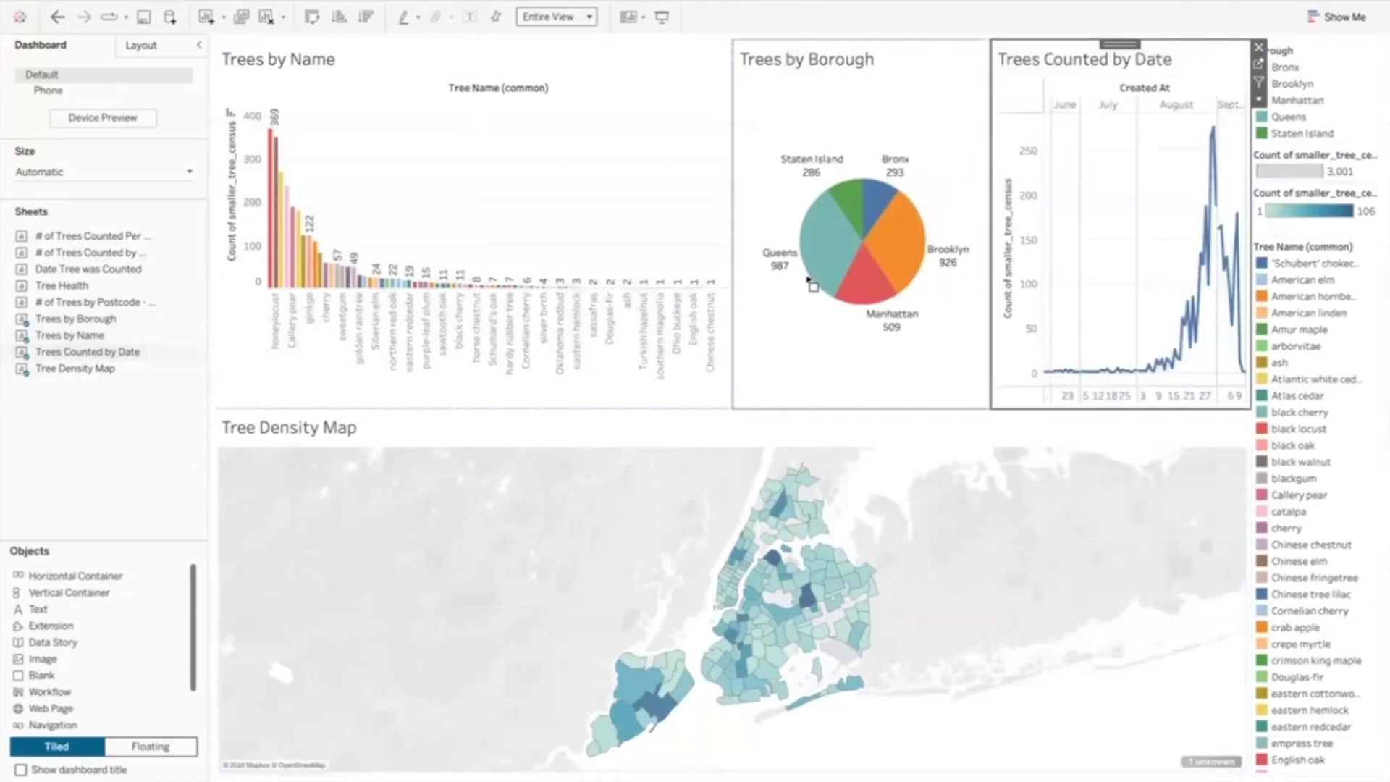
pyautogui.click(58, 17)
pyautogui.moveTo(107, 355)
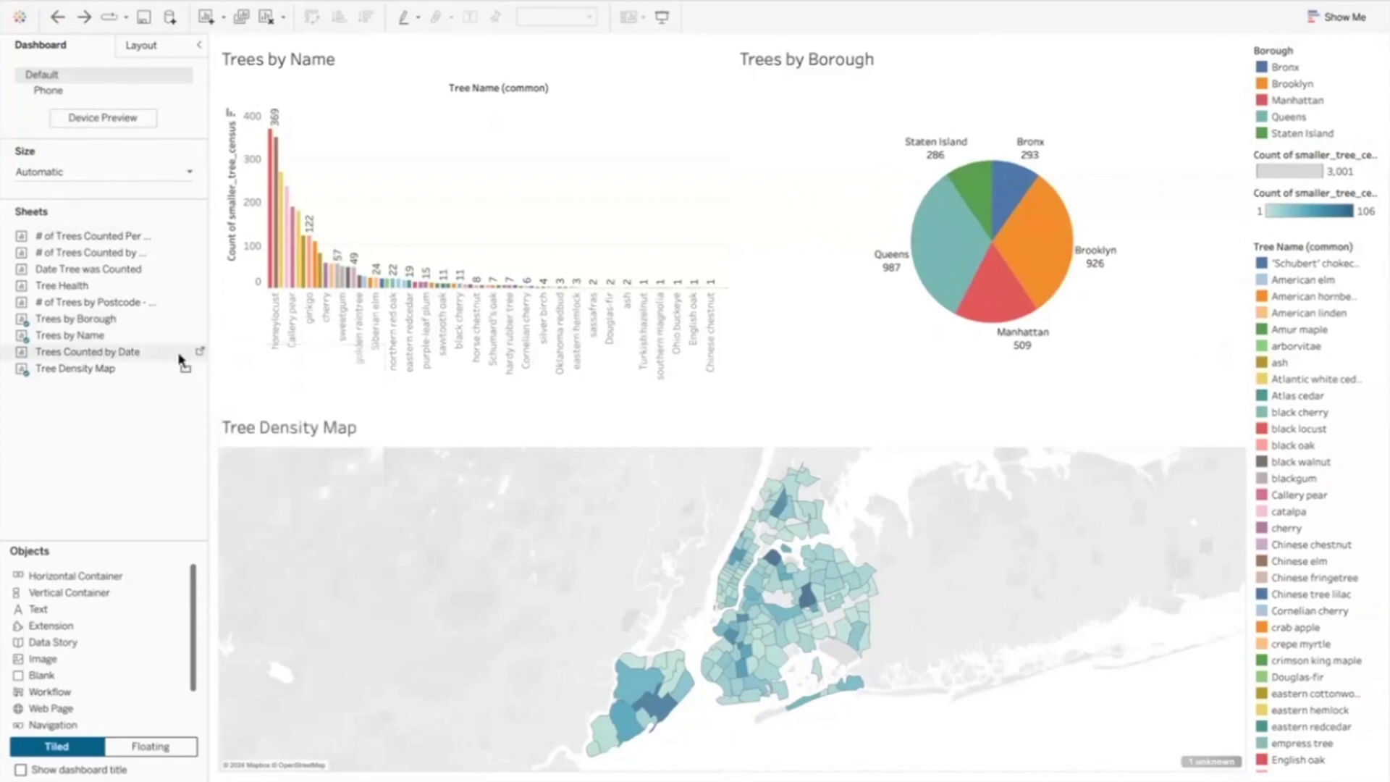
pyautogui.moveTo(180, 362); pyautogui.dragTo(747, 240)
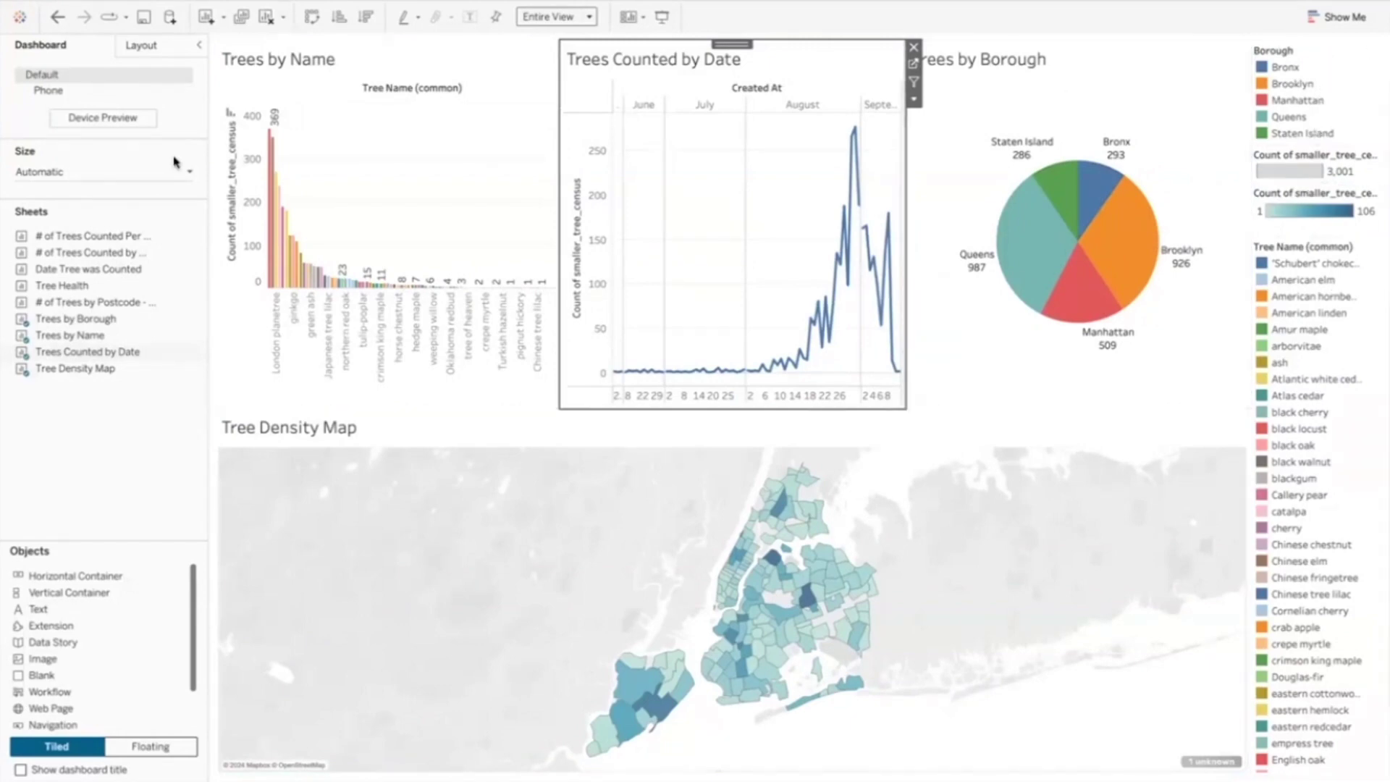
# Step: Select the 11219 postcode area on the Tree Density Map, and clear the selection
pyautogui.click(521, 579)
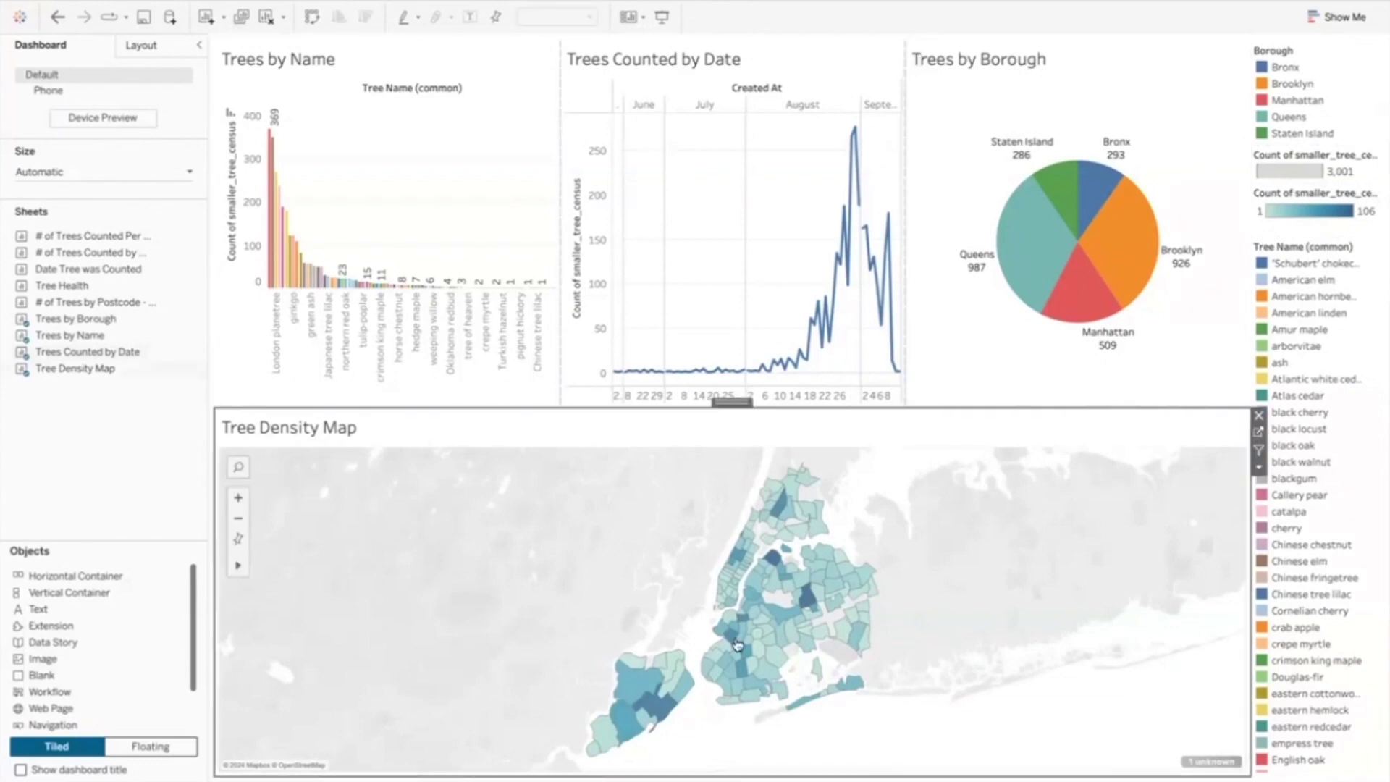
pyautogui.click(724, 666)
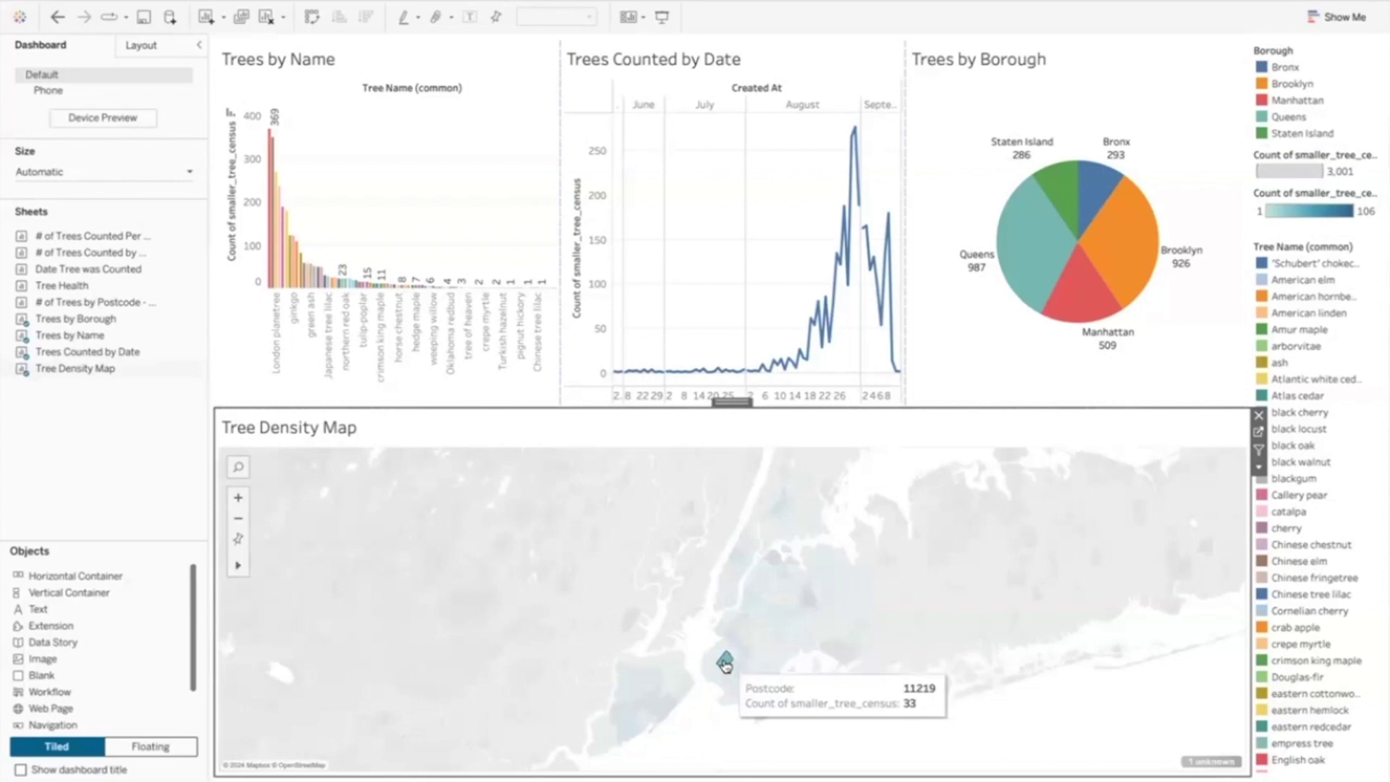
pyautogui.click(725, 664)
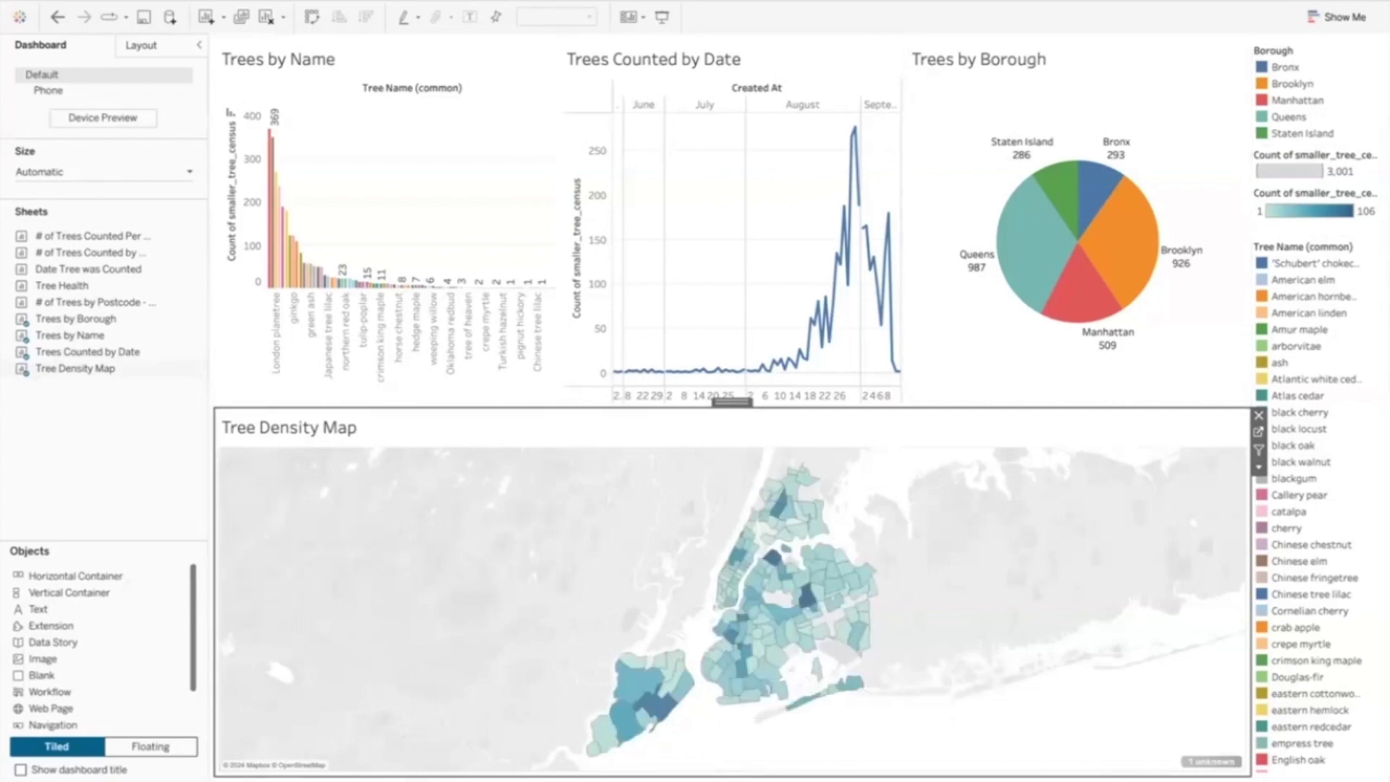
# Step: View the source worksheets of the Tree Density Map and the Trees by Borough chart, and return to the dashboard
pyautogui.click(1258, 431)
pyautogui.click(821, 563)
pyautogui.click(822, 564)
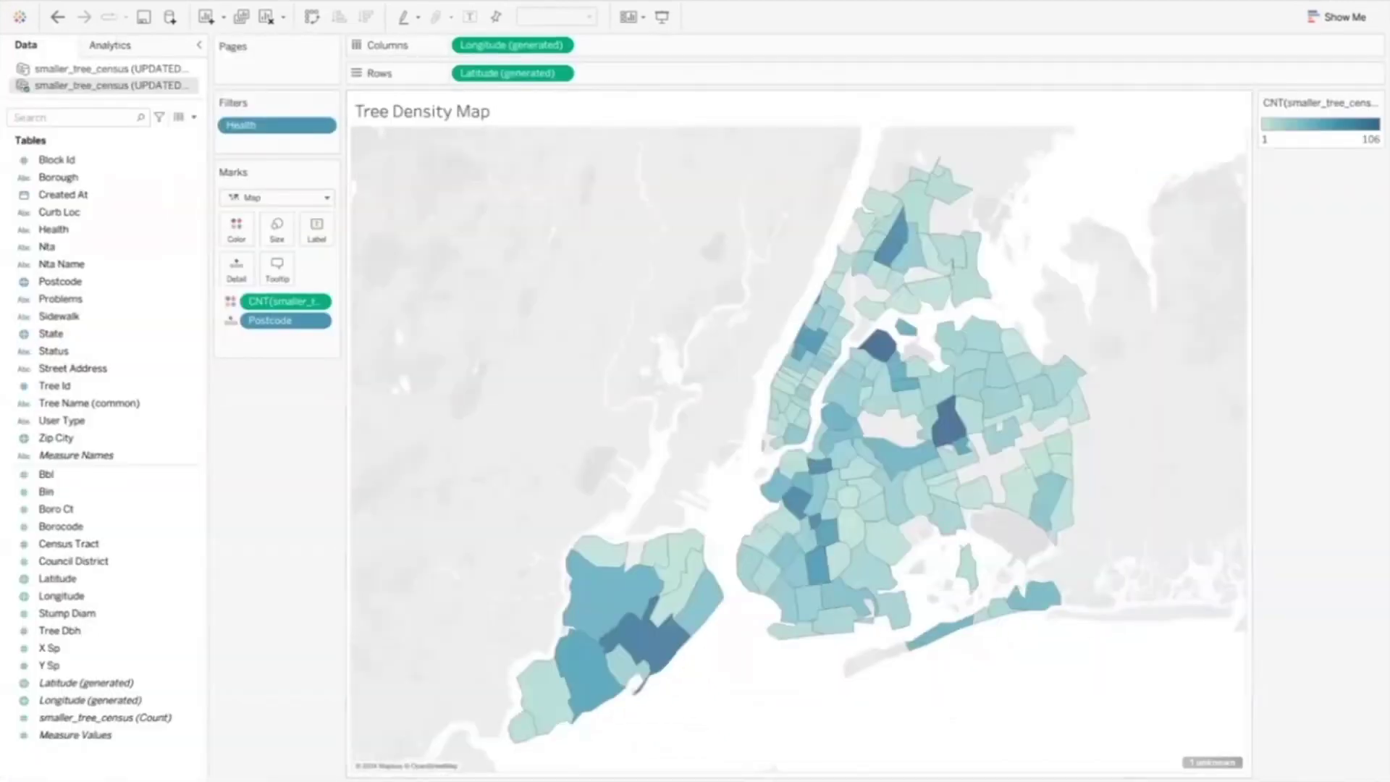
pyautogui.hotkey('ctrl', 'Tab')
pyautogui.hotkey('ctrl', 'Tab')
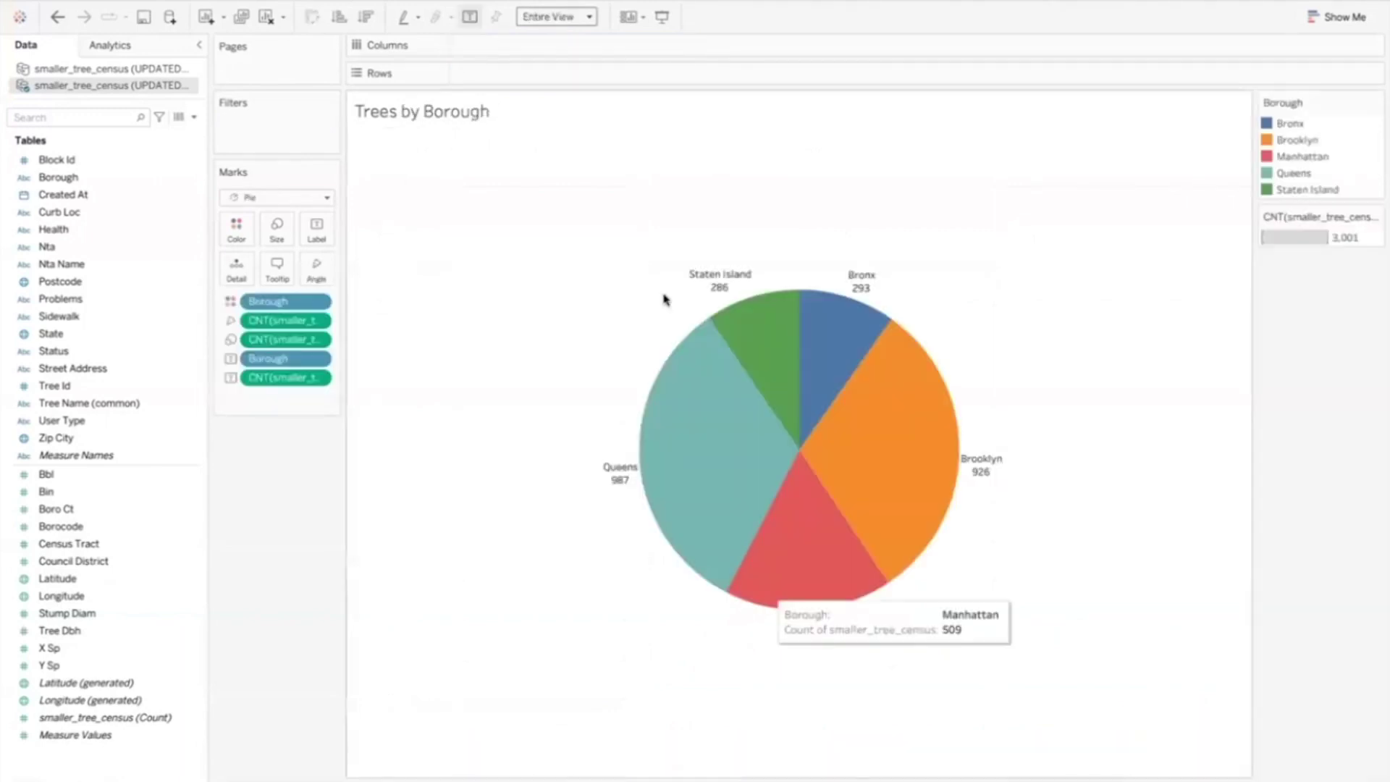
pyautogui.click(730, 438)
pyautogui.click(730, 438)
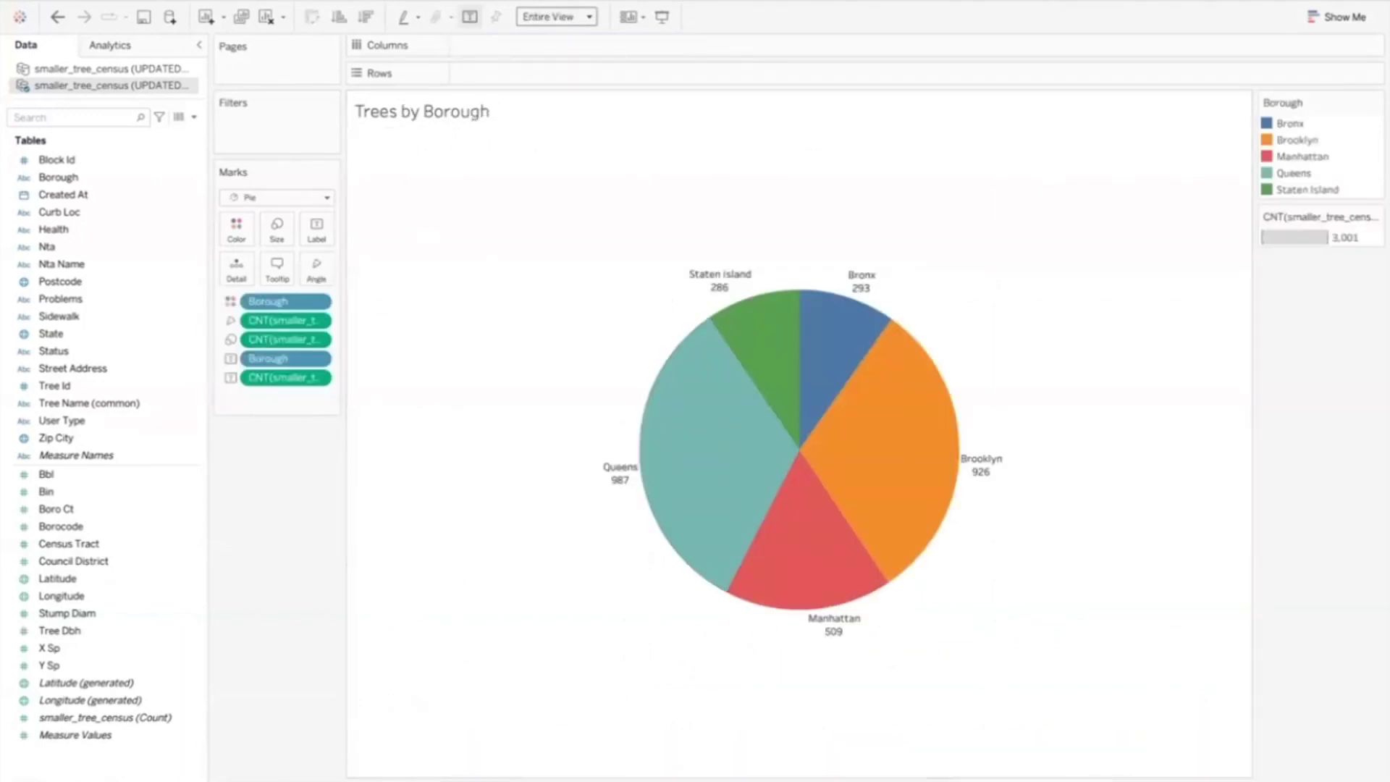
pyautogui.hotkey('ctrl', 'Tab')
# Step: Select the Manhattan slice of the borough pie chart to check its effect on the other charts, and clear the selection
pyautogui.click(1088, 307)
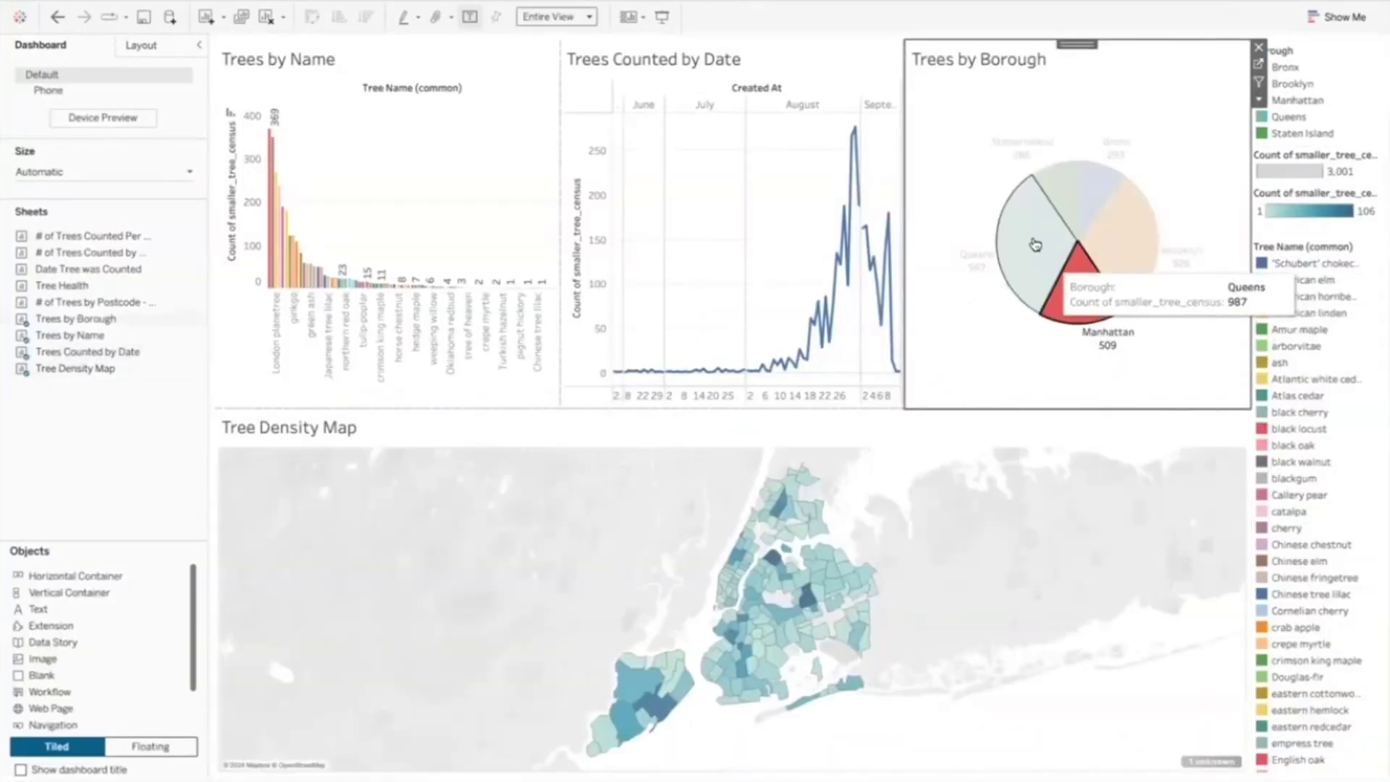
pyautogui.click(1088, 307)
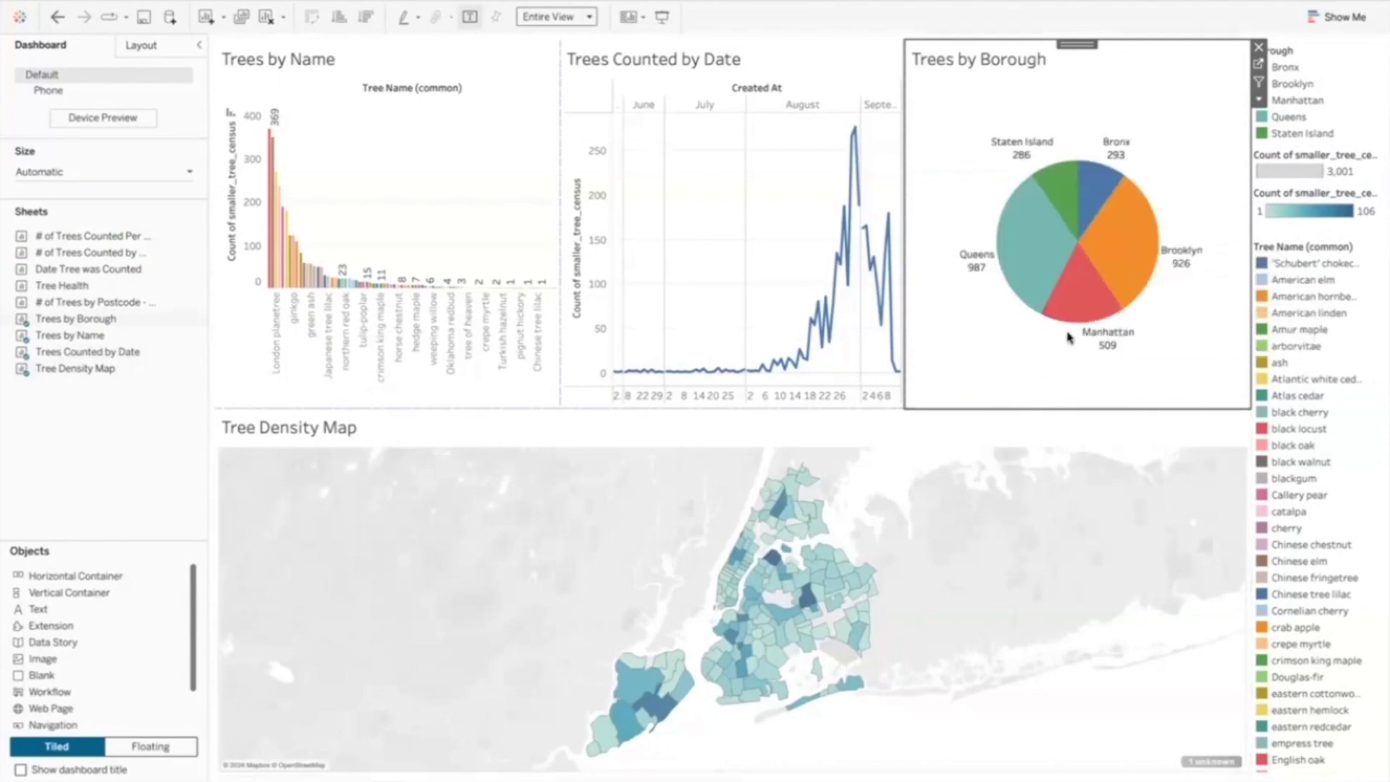
pyautogui.click(1071, 303)
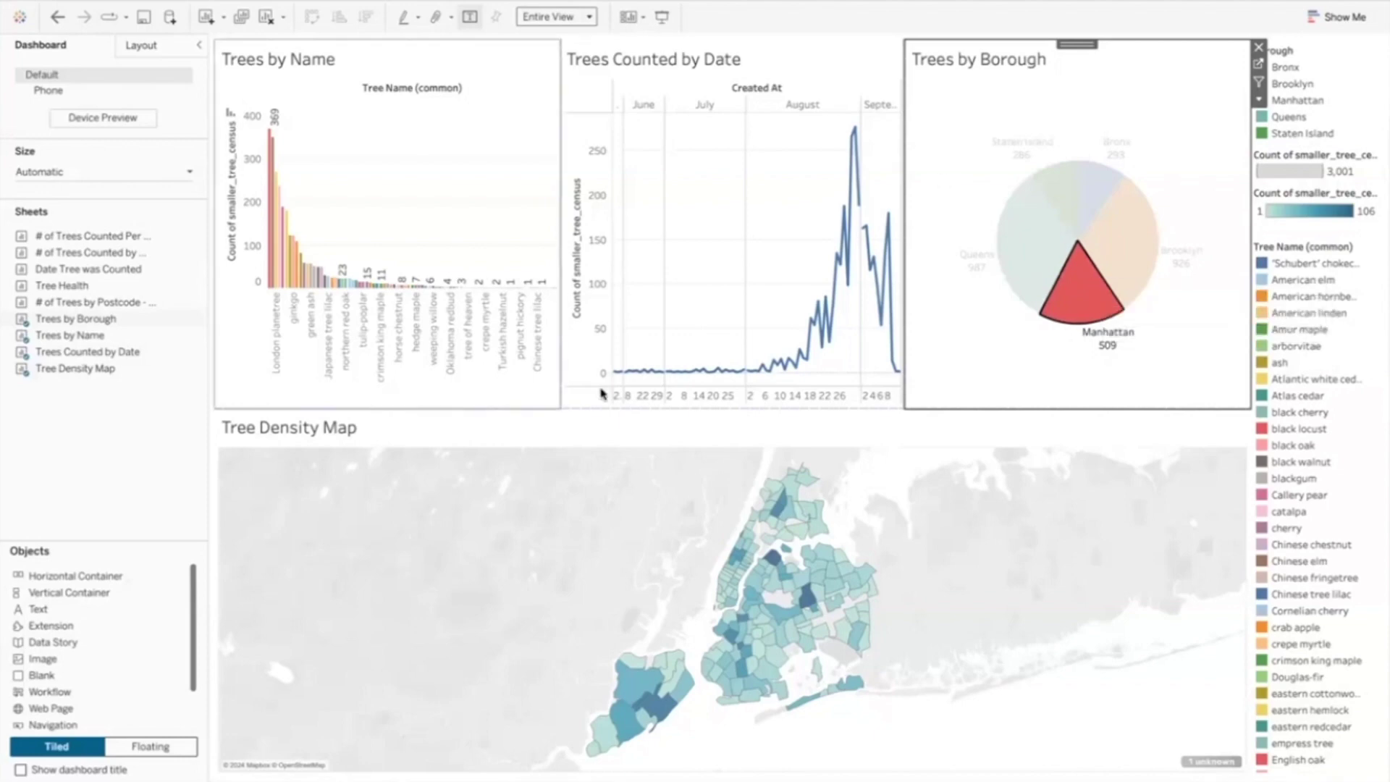
pyautogui.click(1074, 295)
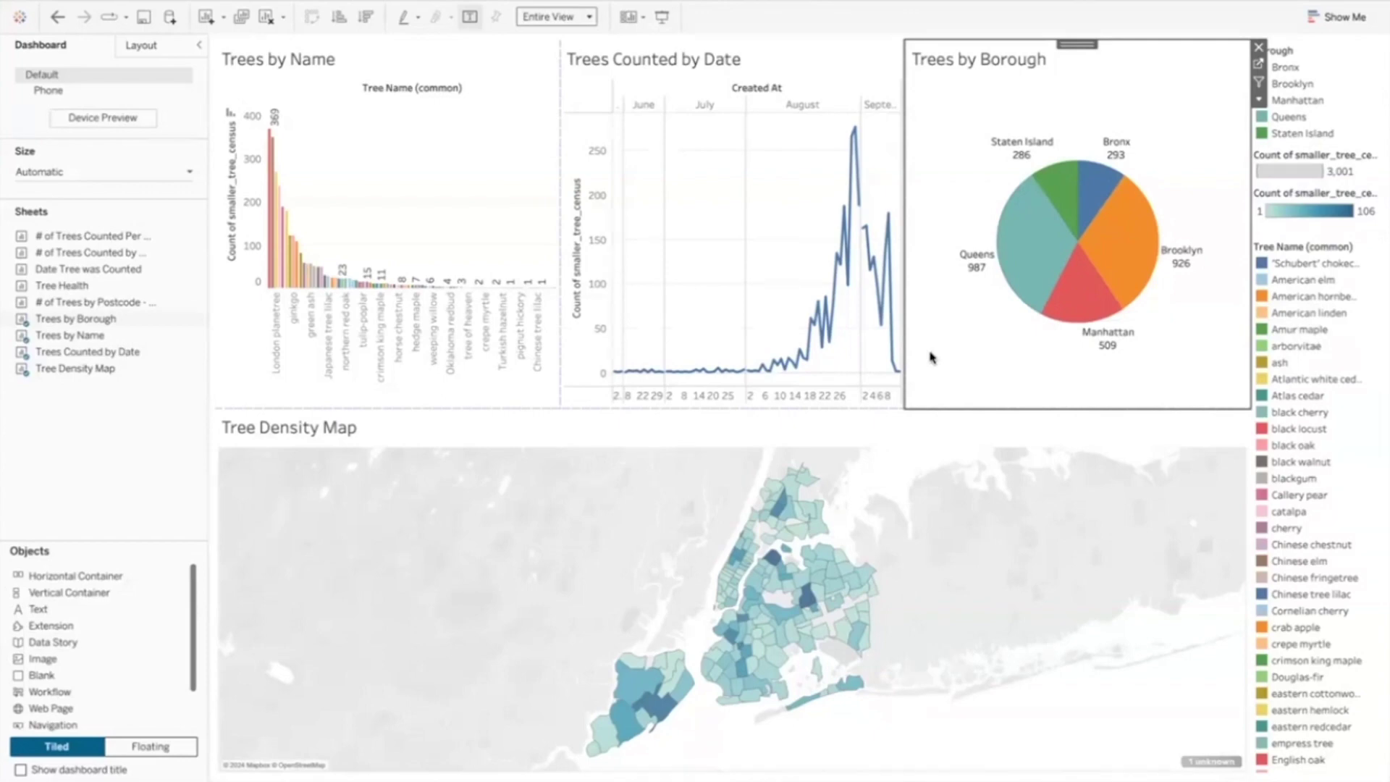
pyautogui.click(422, 233)
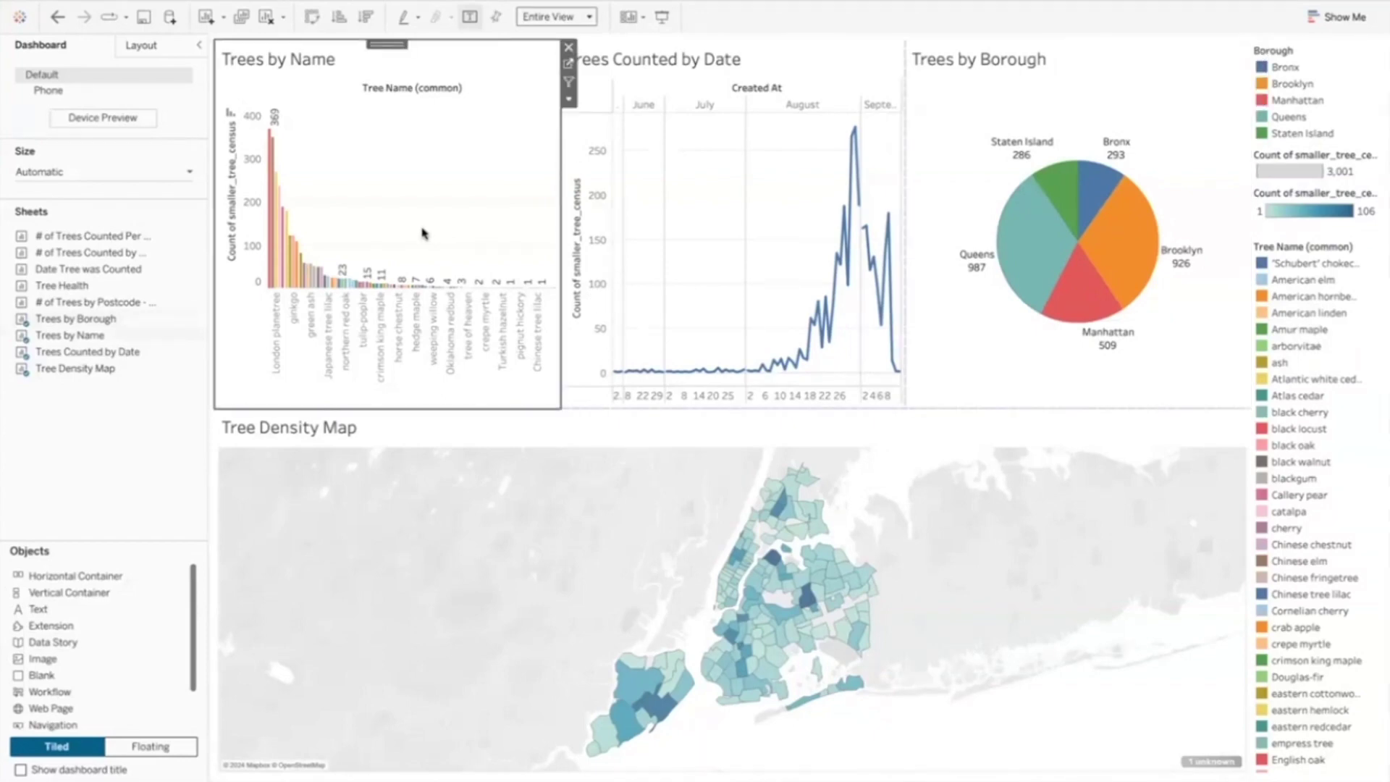
pyautogui.click(736, 289)
pyautogui.click(484, 218)
pyautogui.click(807, 273)
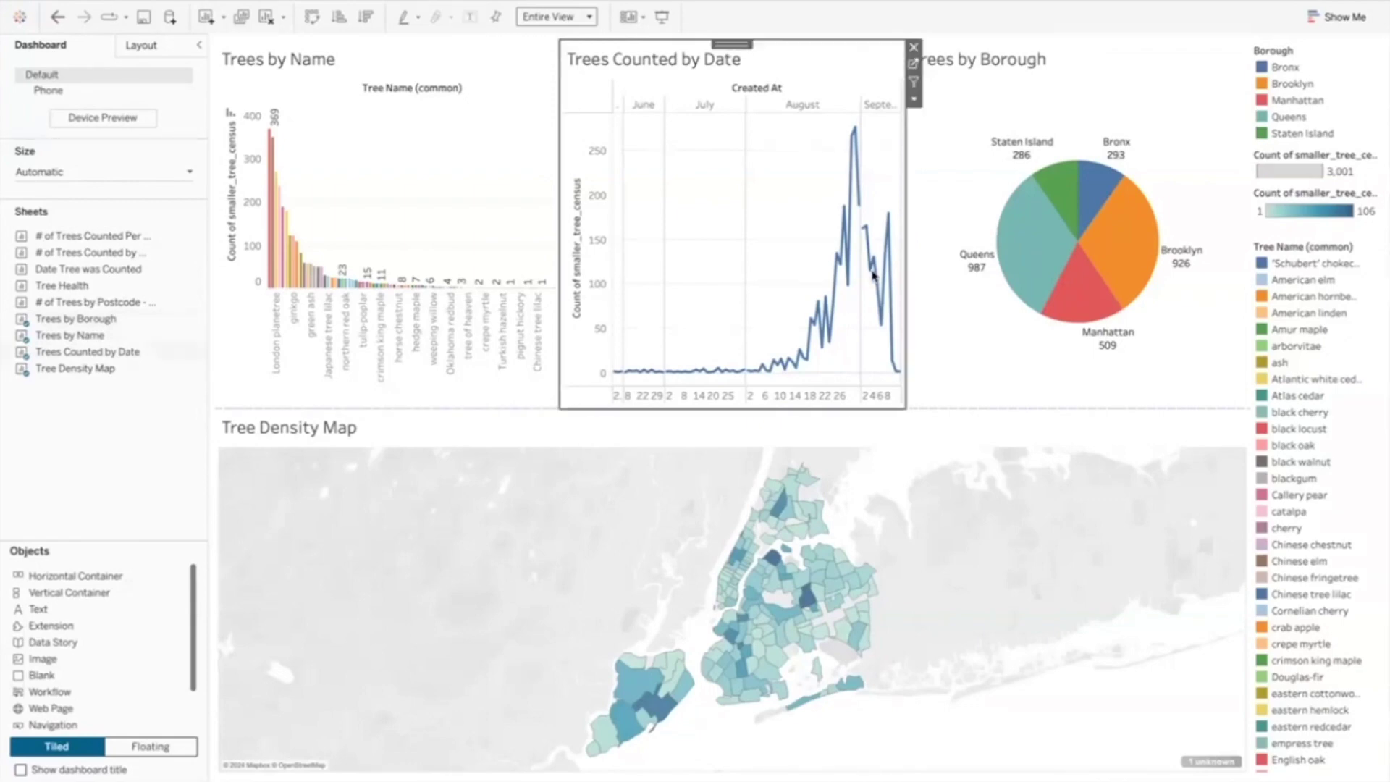
pyautogui.click(1036, 354)
# Step: Use the Trees by Name and Trees Counted by Date charts as dashboard filters
pyautogui.click(414, 165)
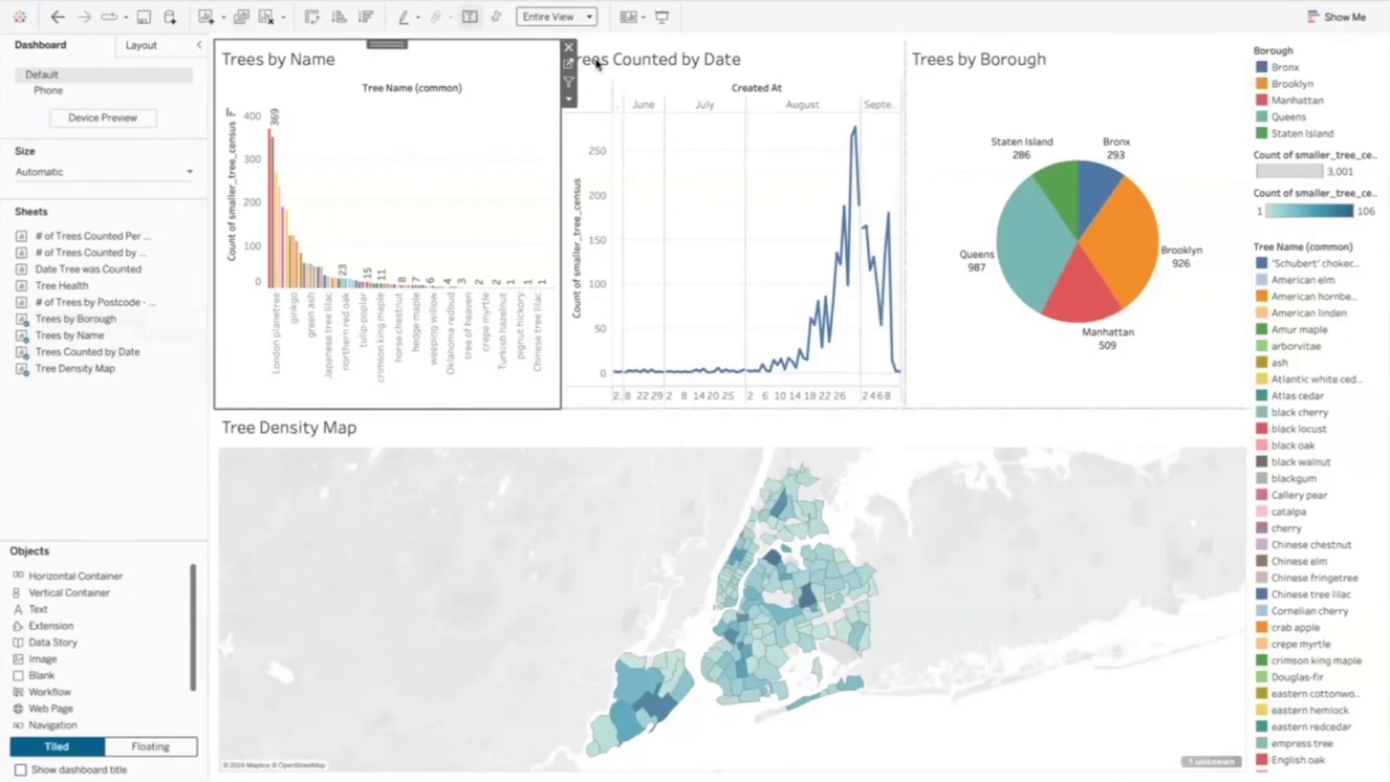
pyautogui.click(569, 84)
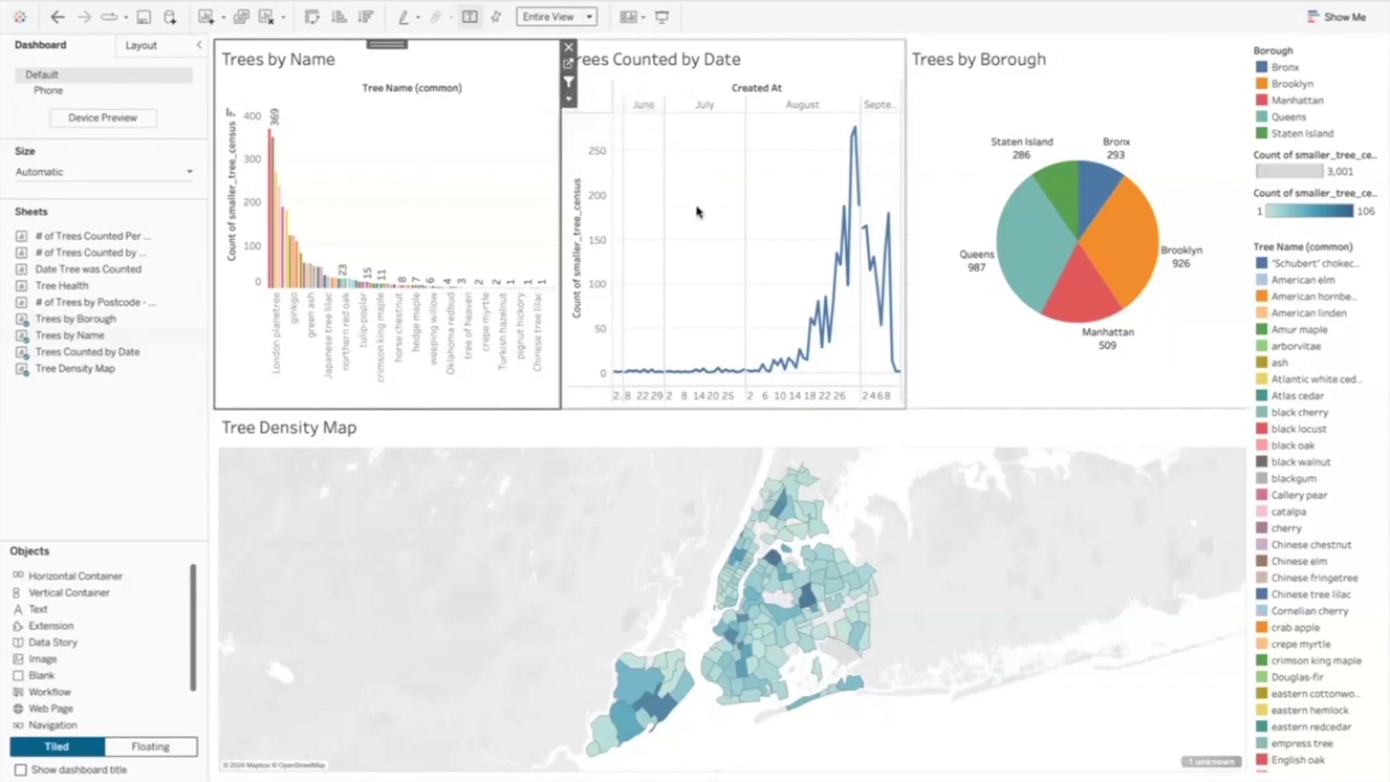
pyautogui.click(803, 236)
pyautogui.click(914, 84)
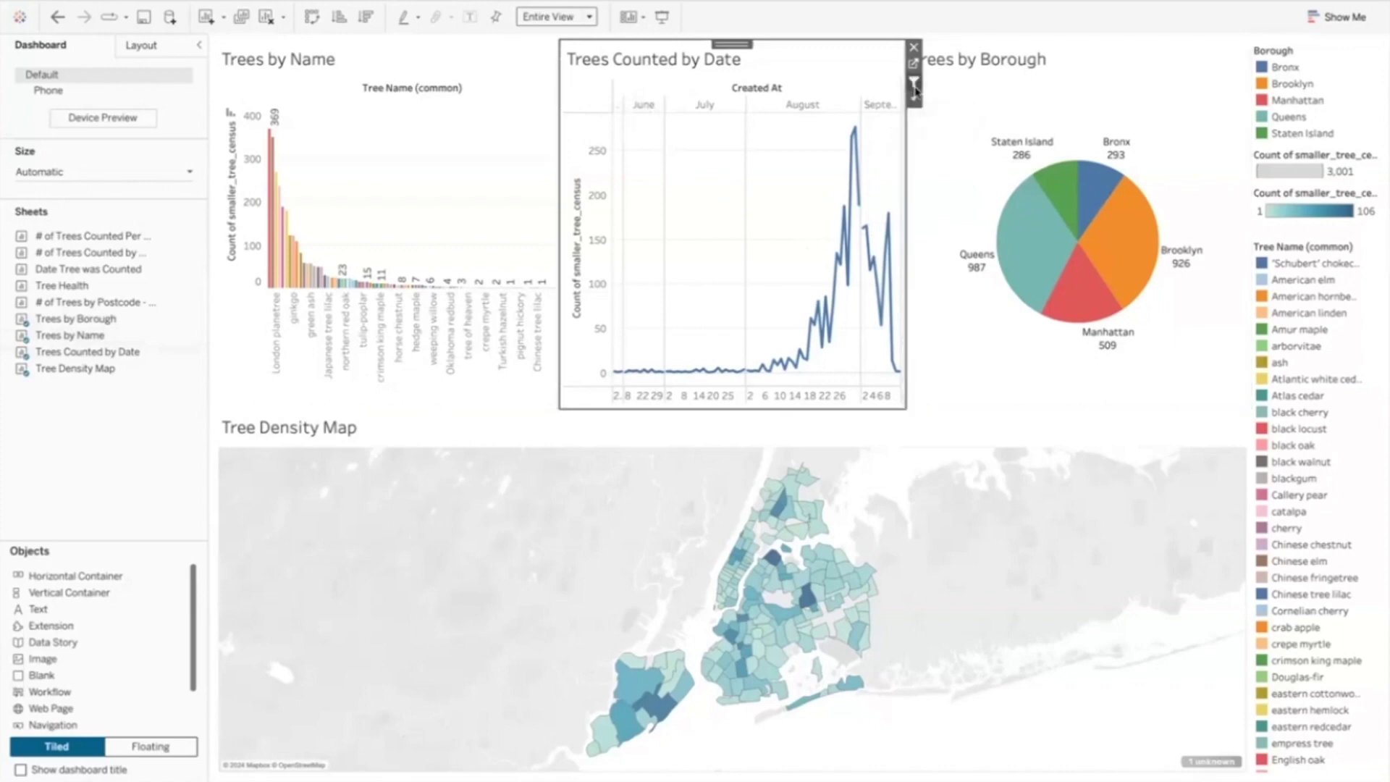
# Step: Use the Trees by Borough pie chart and the Tree Density Map as dashboard filters
pyautogui.click(1035, 246)
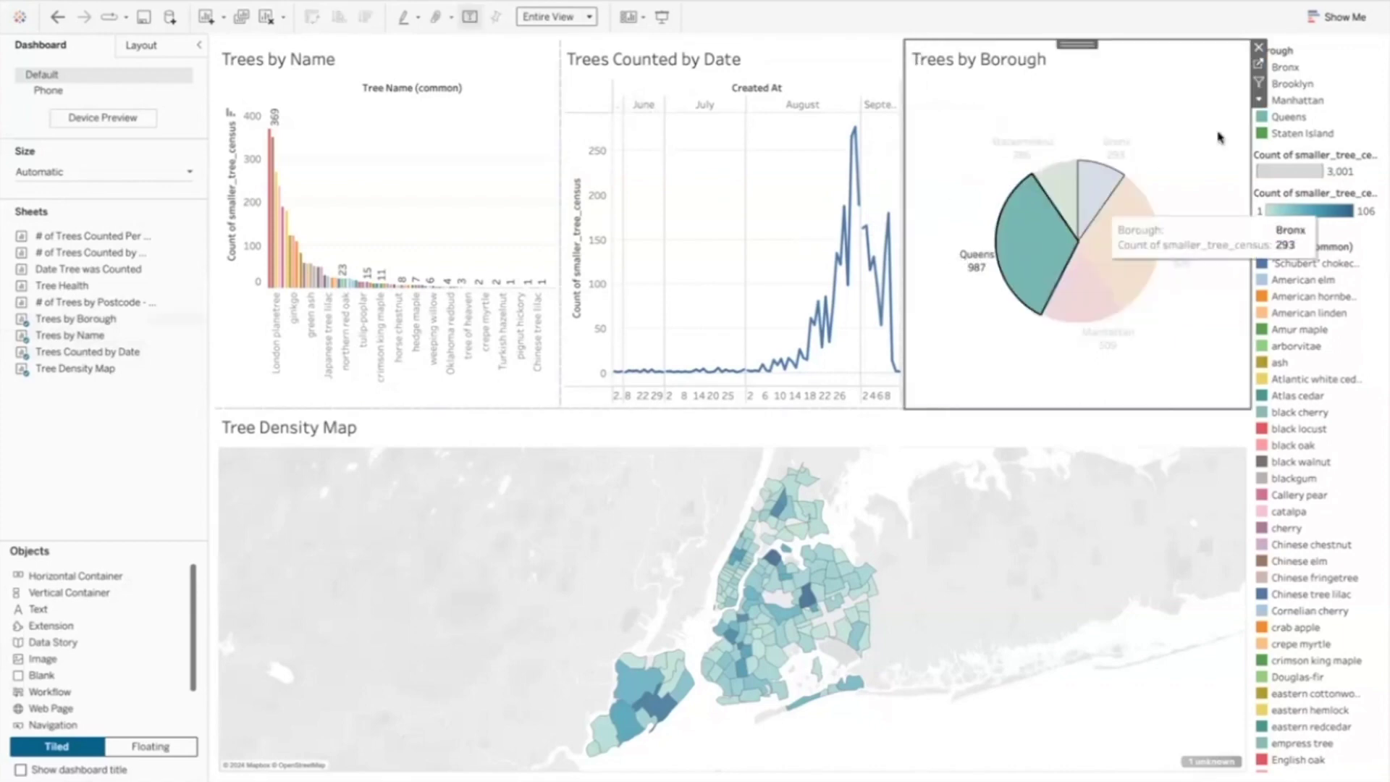
pyautogui.click(1053, 233)
pyautogui.click(1260, 82)
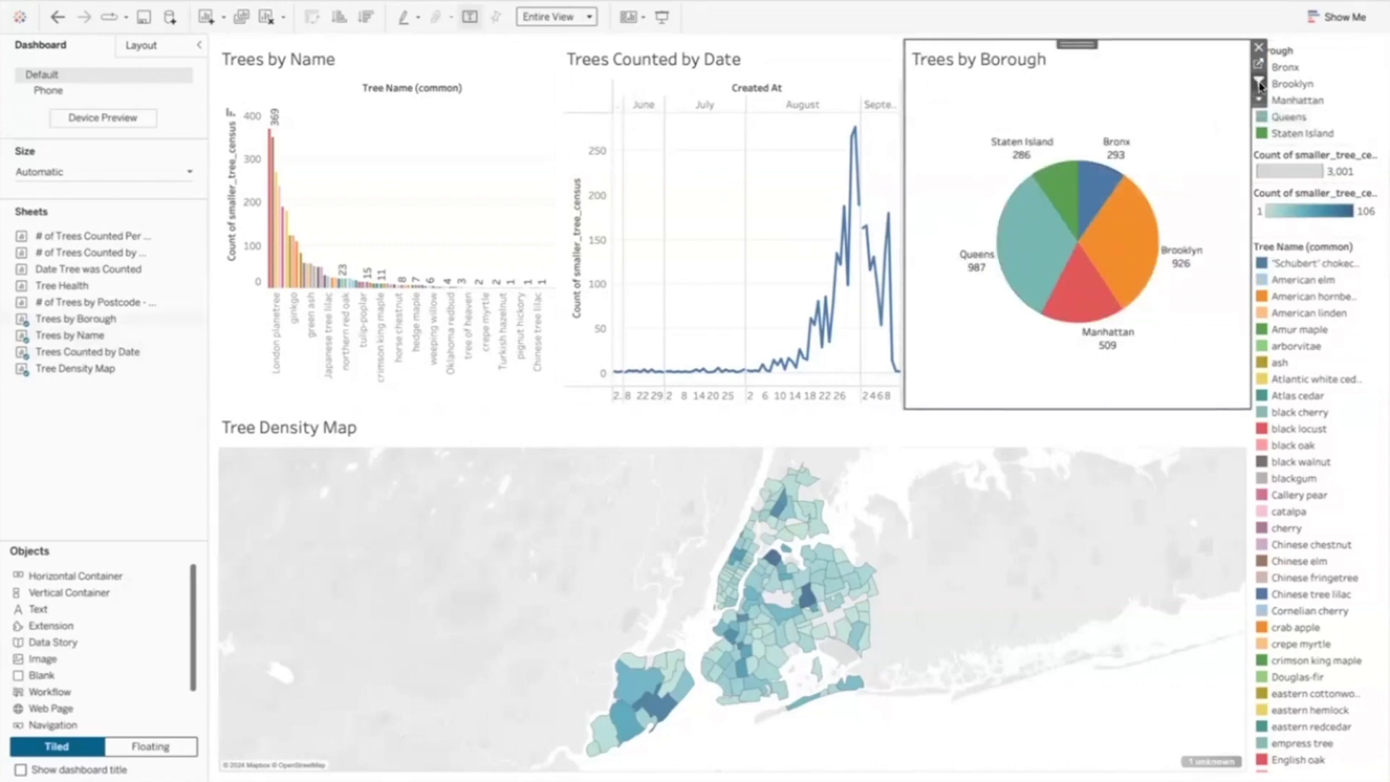
pyautogui.click(1062, 638)
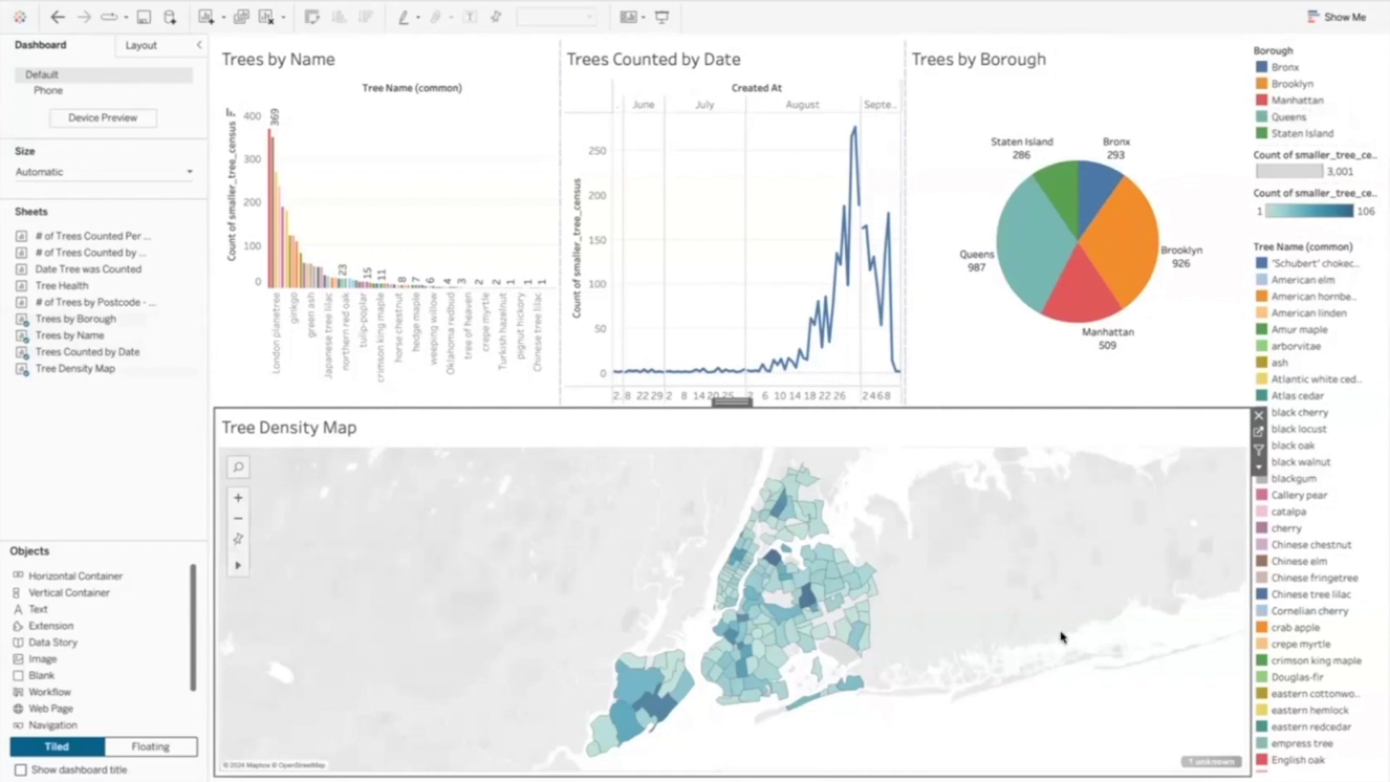
pyautogui.click(1260, 453)
# Step: Test the borough filter by selecting the Manhattan slice and the Queens slice in turn, clearing each selection
pyautogui.click(996, 348)
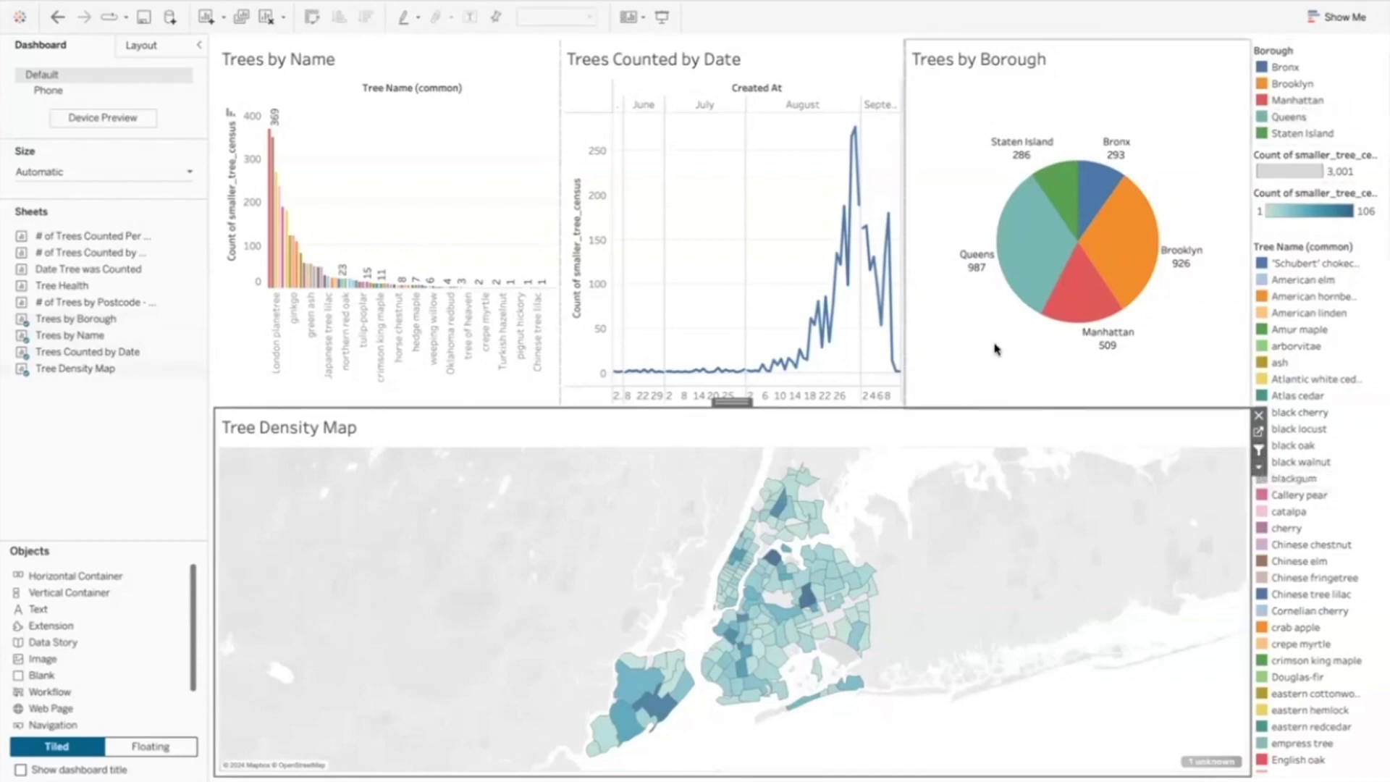
pyautogui.click(1076, 307)
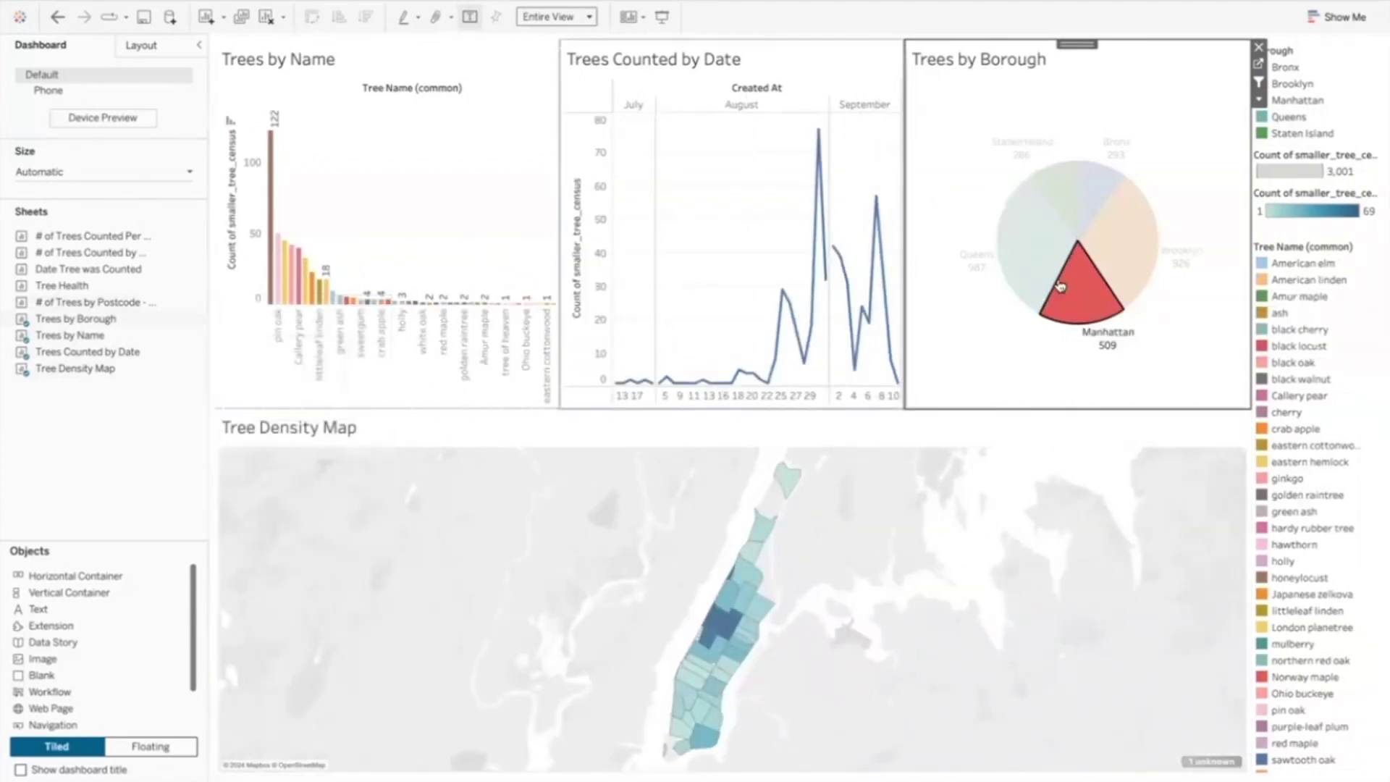
pyautogui.click(1080, 304)
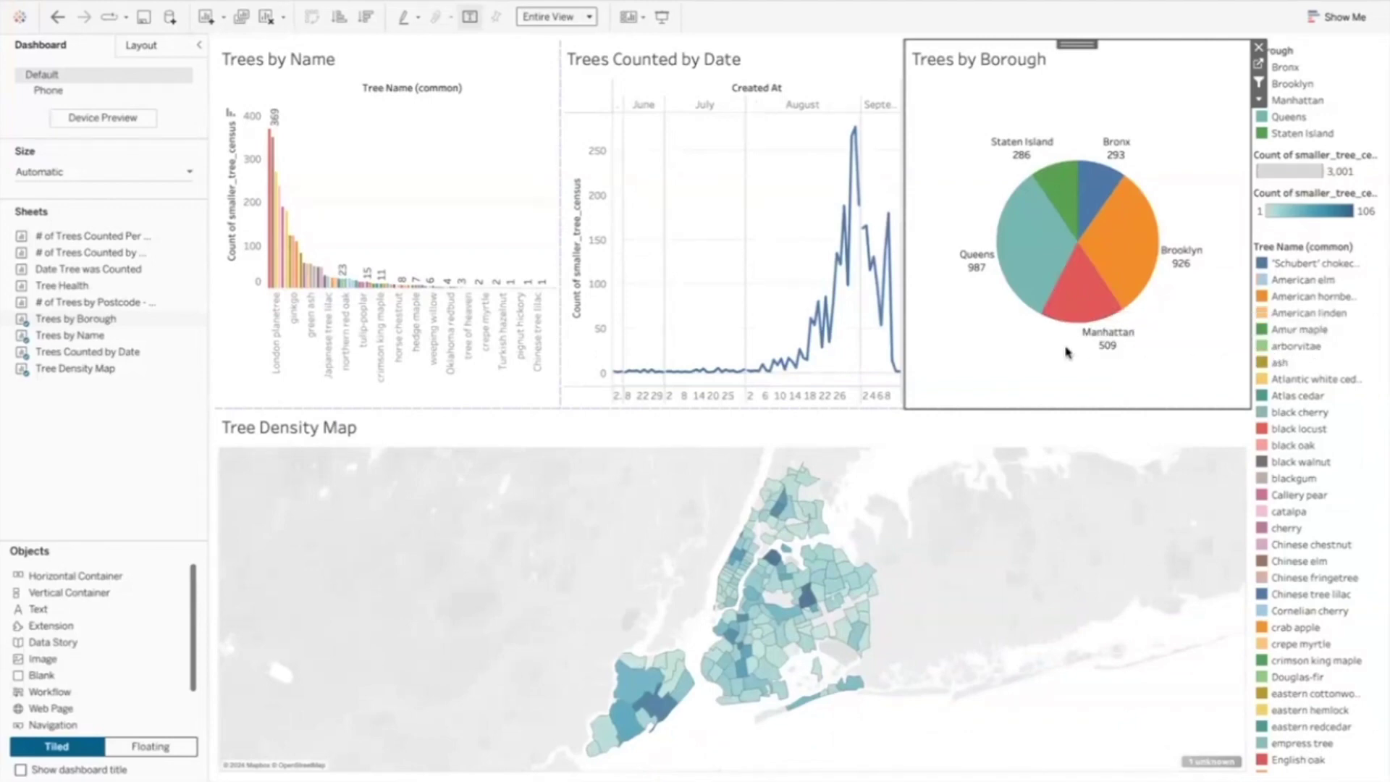
pyautogui.click(1042, 262)
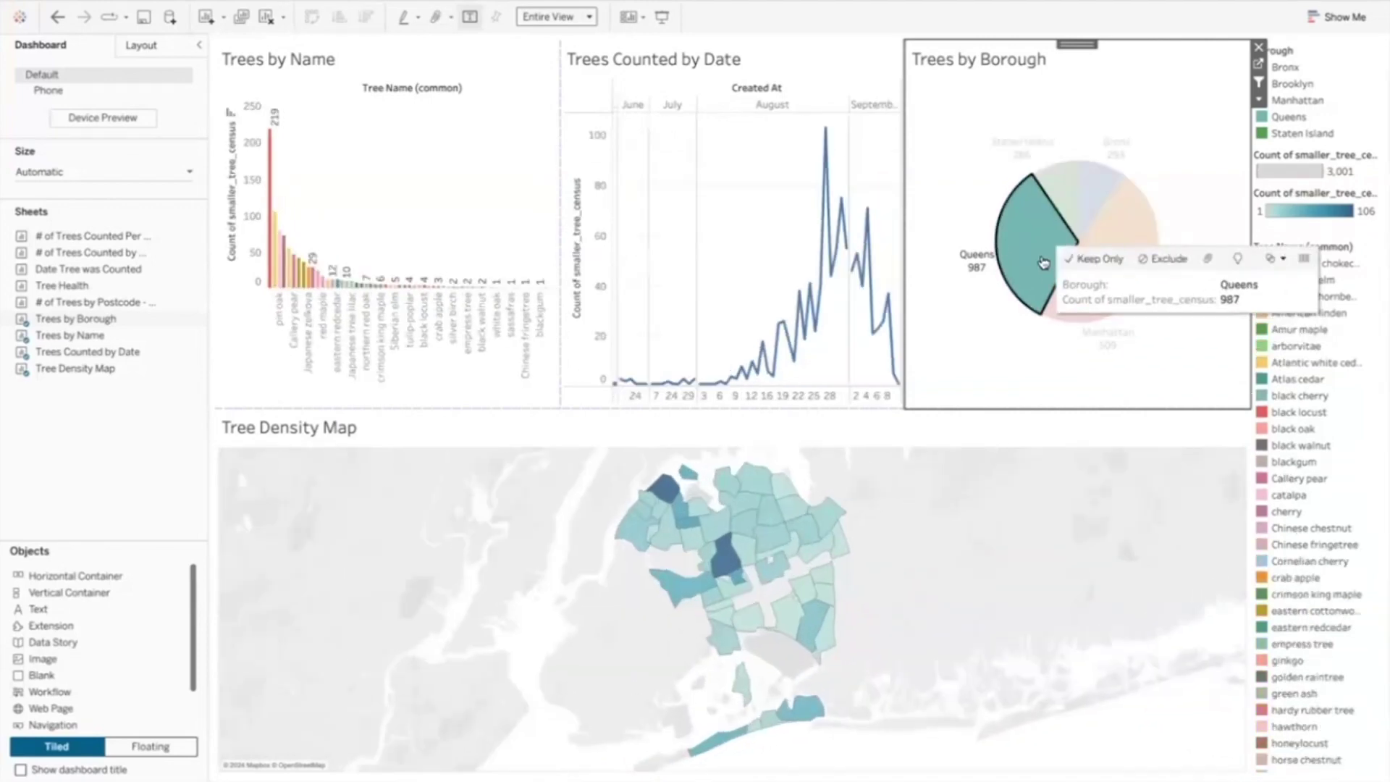
pyautogui.click(1042, 263)
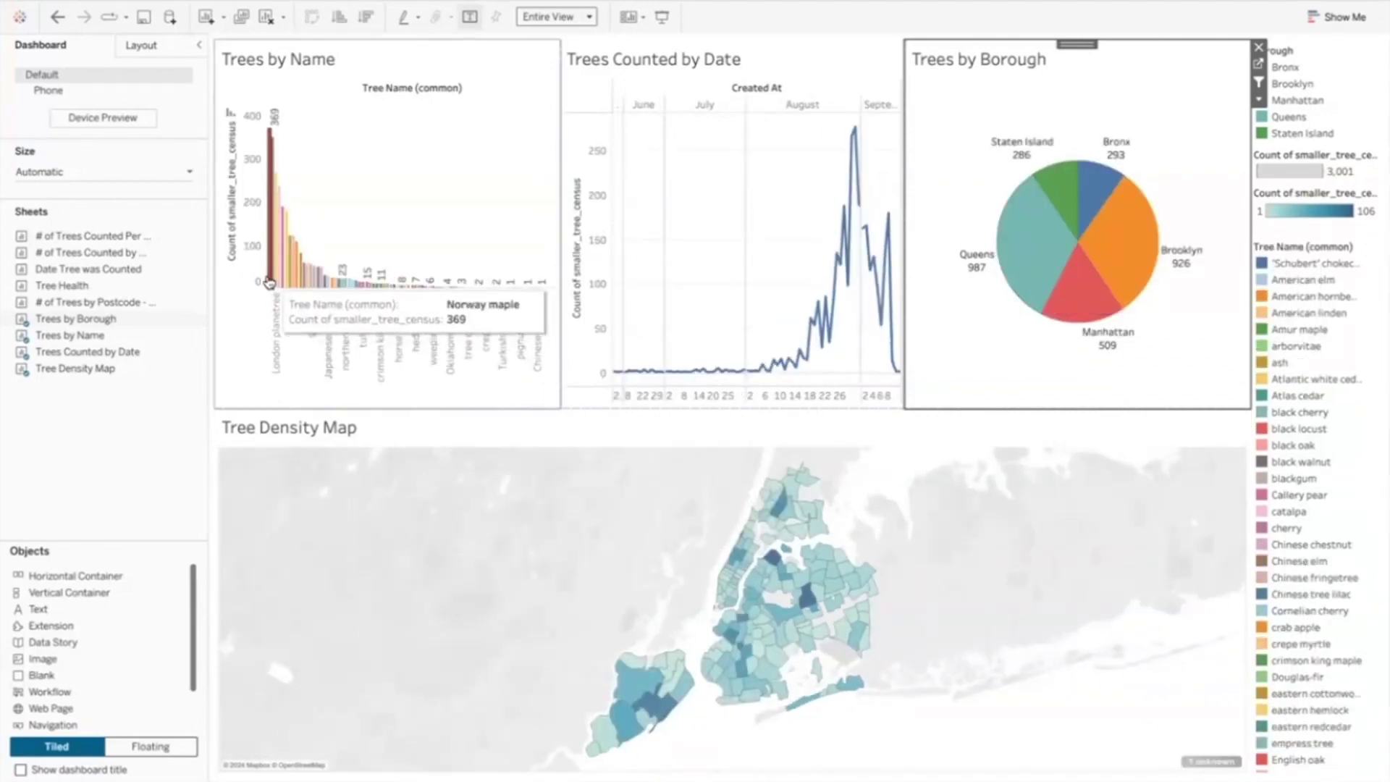
# Step: Filter the dashboard by the Norway maple bar in Trees by Name, and clear the filter
pyautogui.click(269, 282)
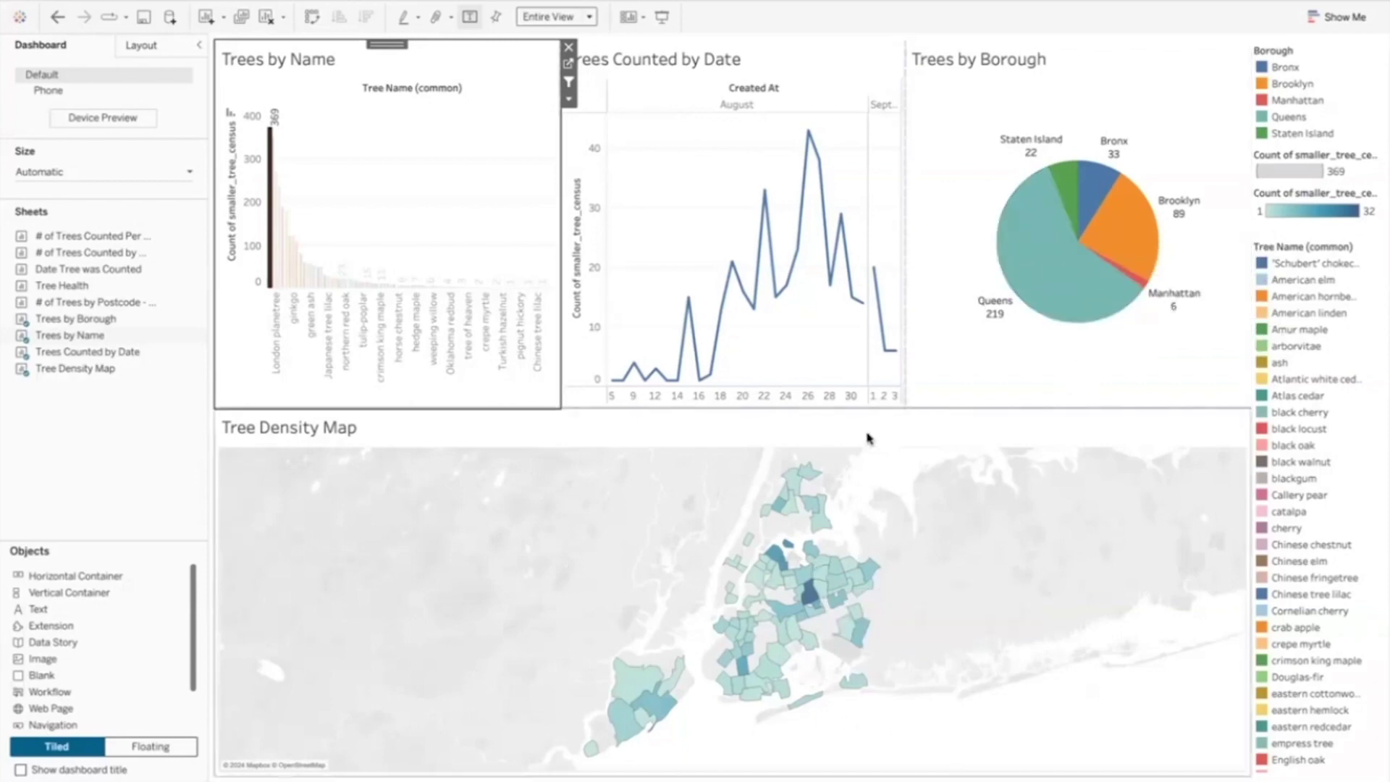
pyautogui.moveTo(268, 262)
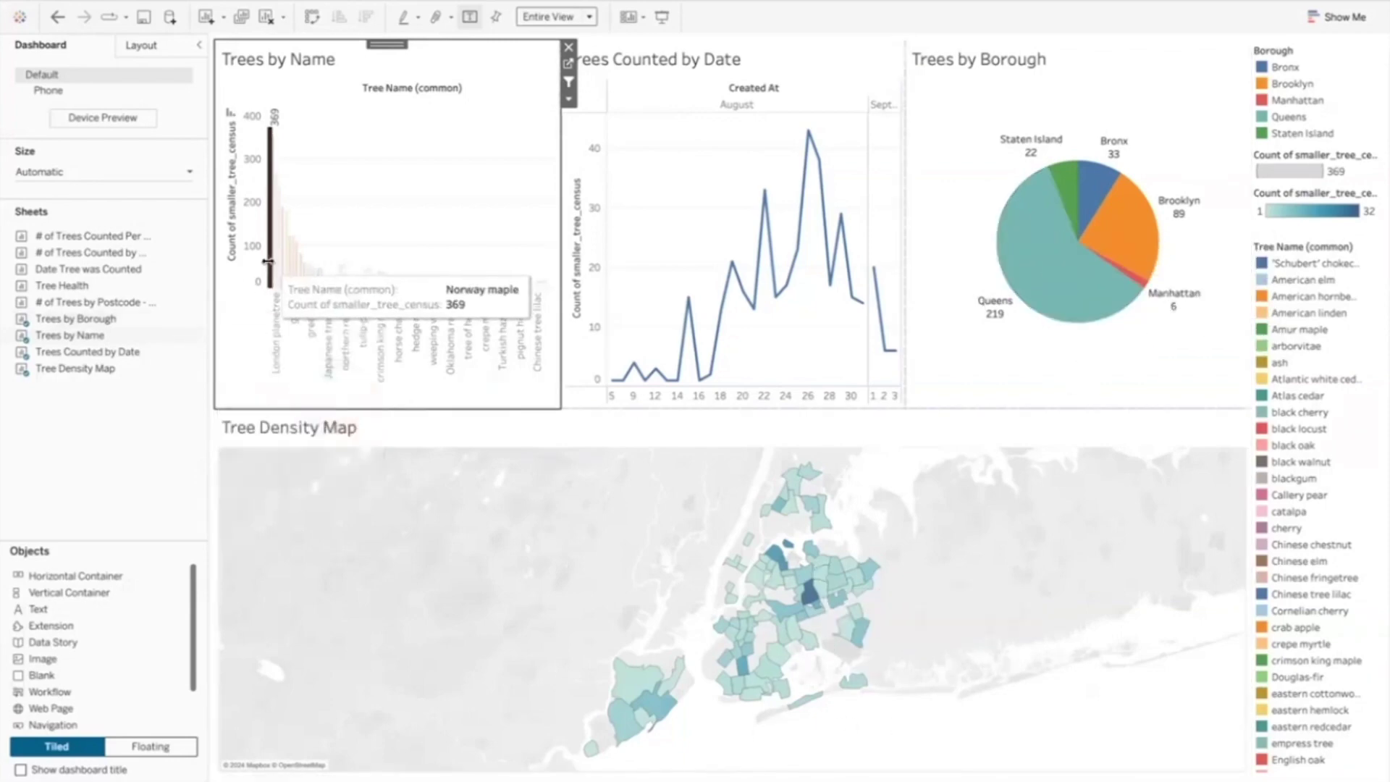
pyautogui.click(270, 269)
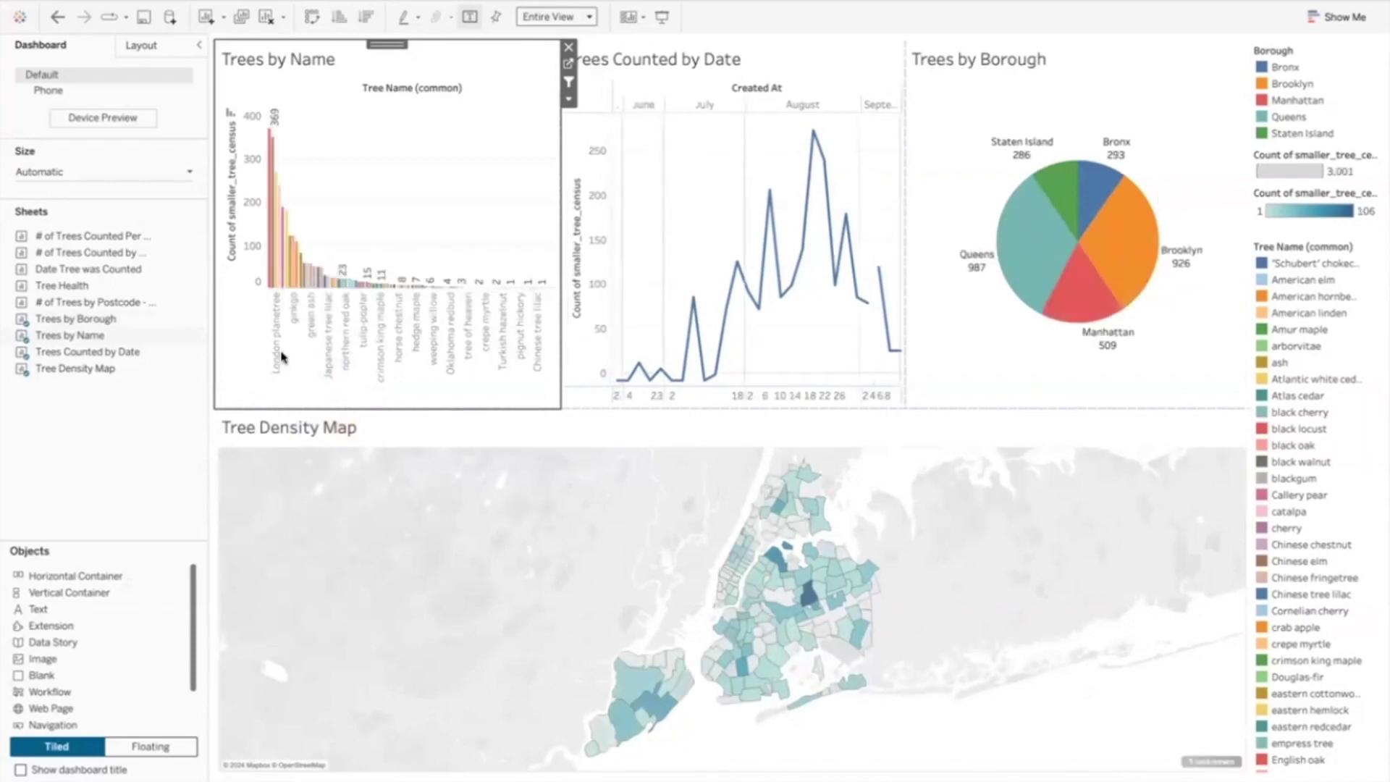